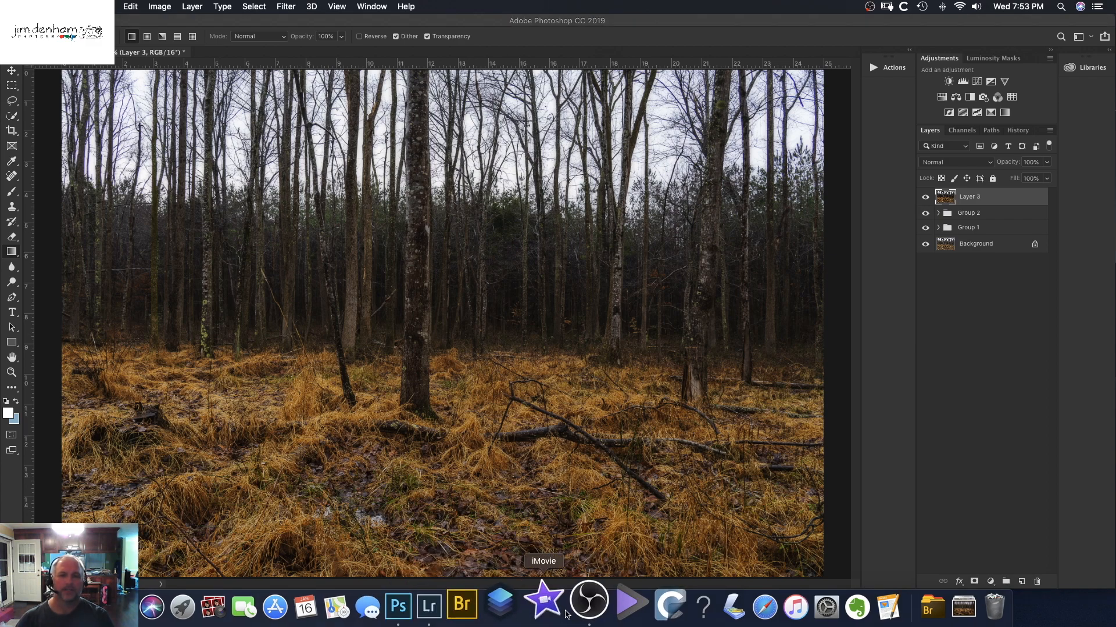
Switch to Lightroom to compare the original forest photo with its finished edit, and return to Photoshop.
{"action": "left_click", "coordinate": [459, 604]}
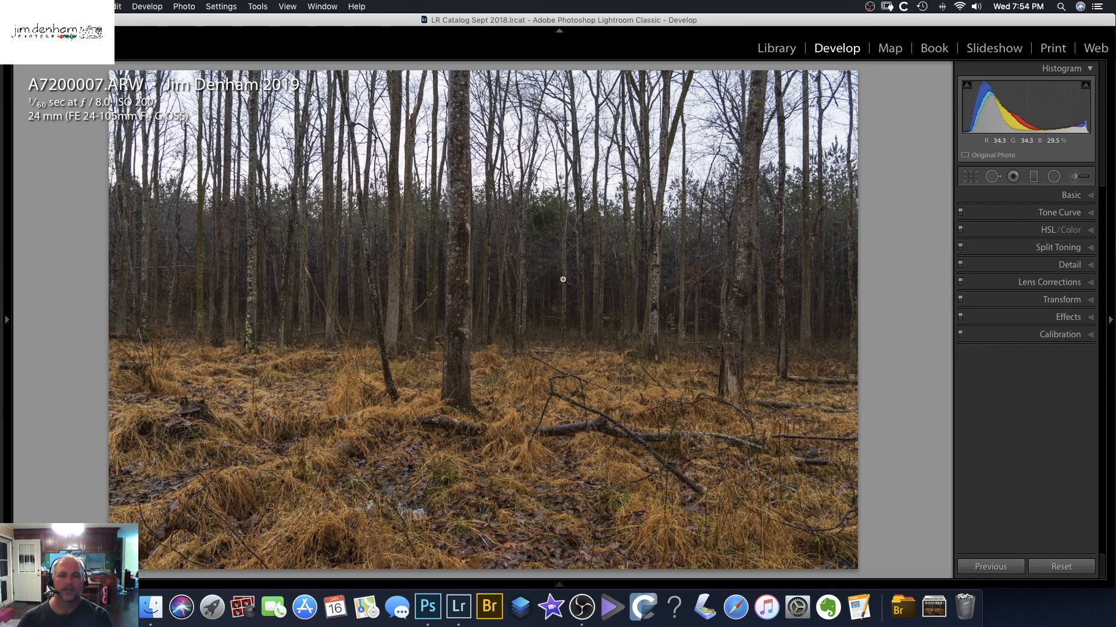
{"action": "key", "text": "Right"}
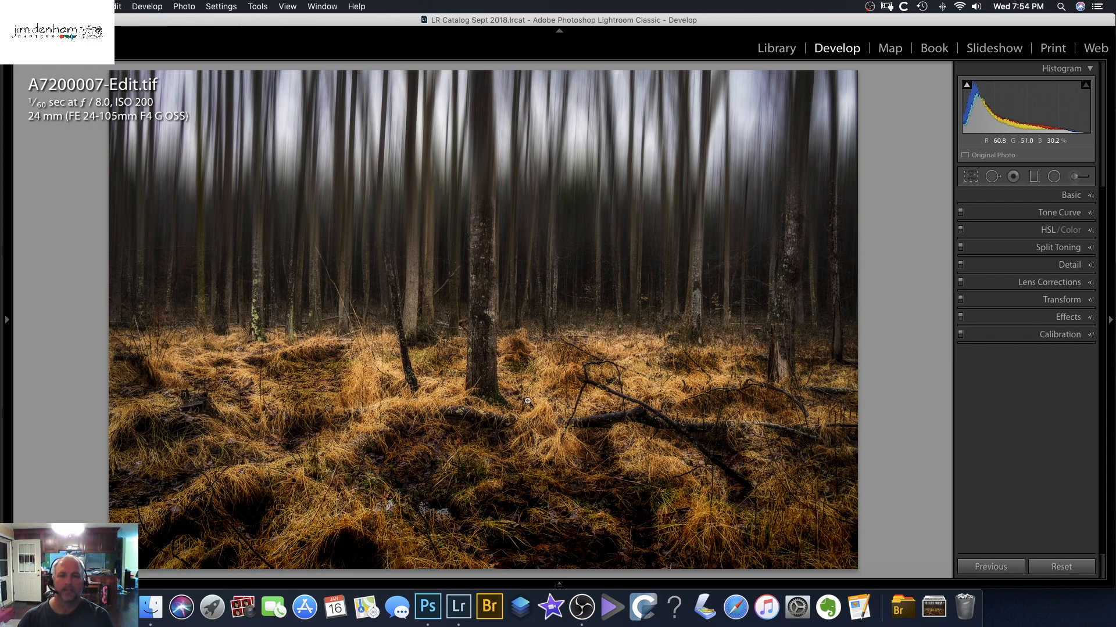
{"action": "left_click", "coordinate": [437, 608]}
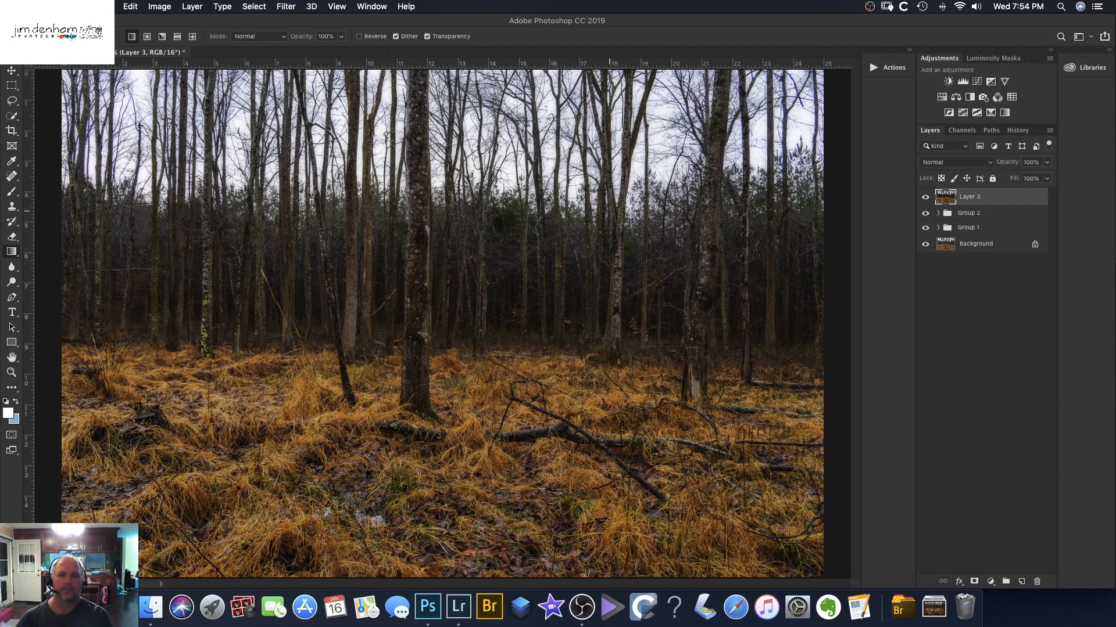
Hide the layers above Background, show Group 1 again, and examine its adjustment layers and the effect of Curves 1.
{"action": "left_click", "coordinate": [926, 199]}
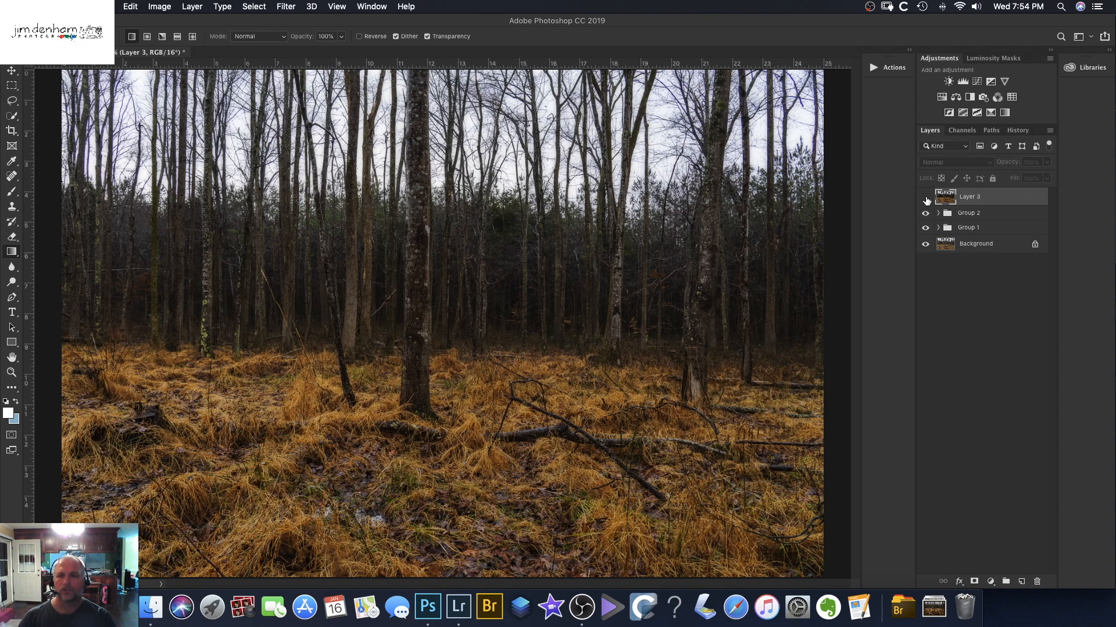
{"action": "left_click", "coordinate": [925, 215]}
{"action": "left_click", "coordinate": [926, 228]}
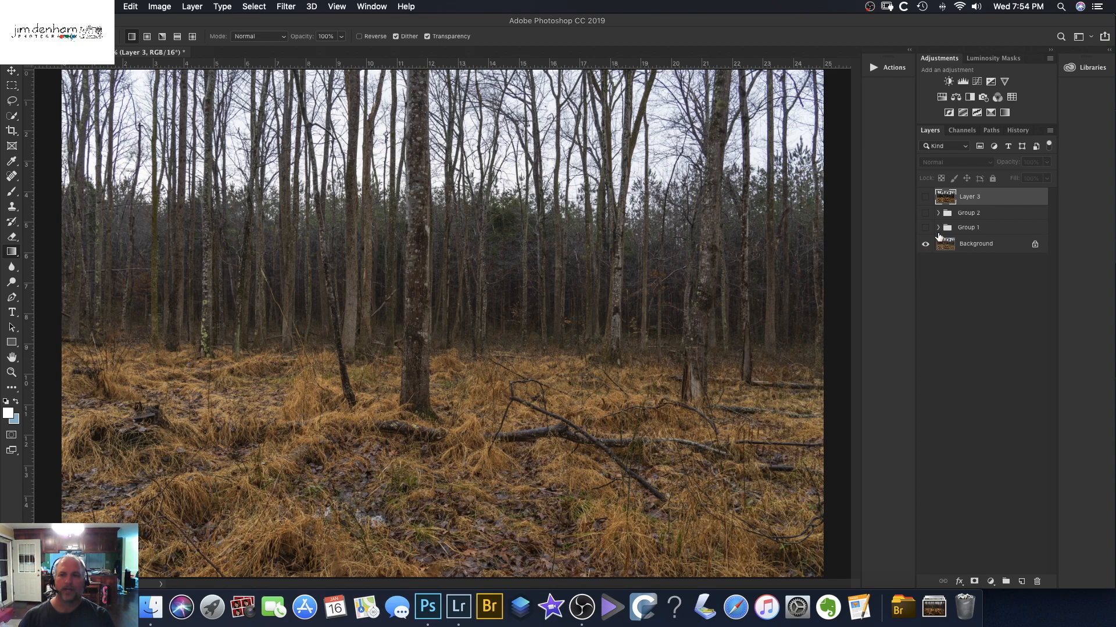
{"action": "left_click", "coordinate": [925, 228]}
{"action": "left_click", "coordinate": [937, 230]}
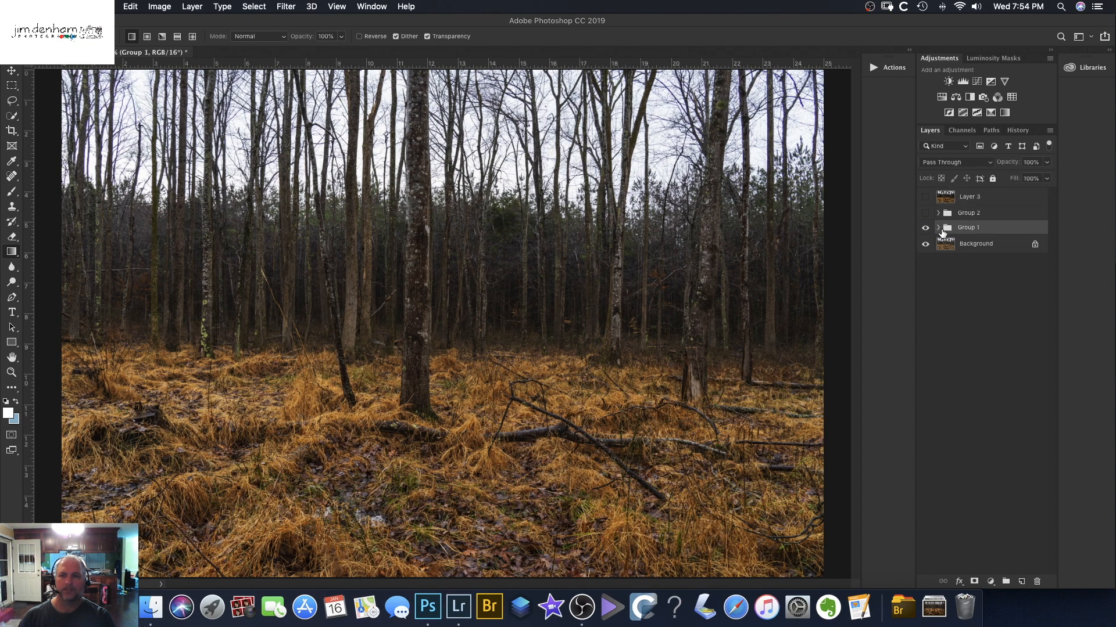
{"action": "left_click", "coordinate": [938, 228]}
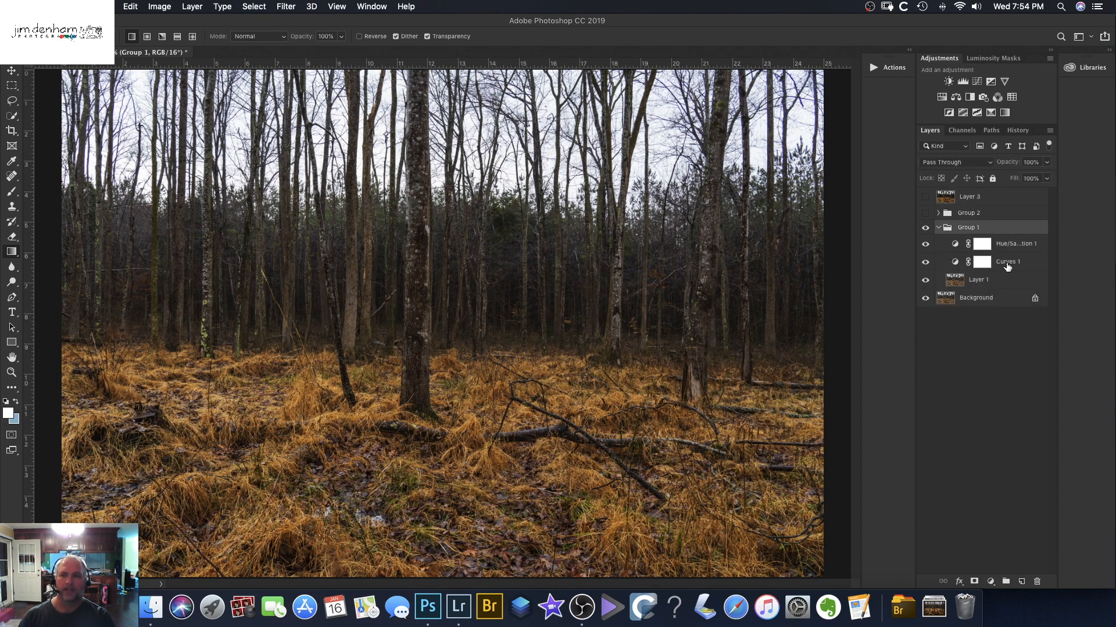
{"action": "left_click", "coordinate": [925, 263]}
{"action": "left_click", "coordinate": [925, 264]}
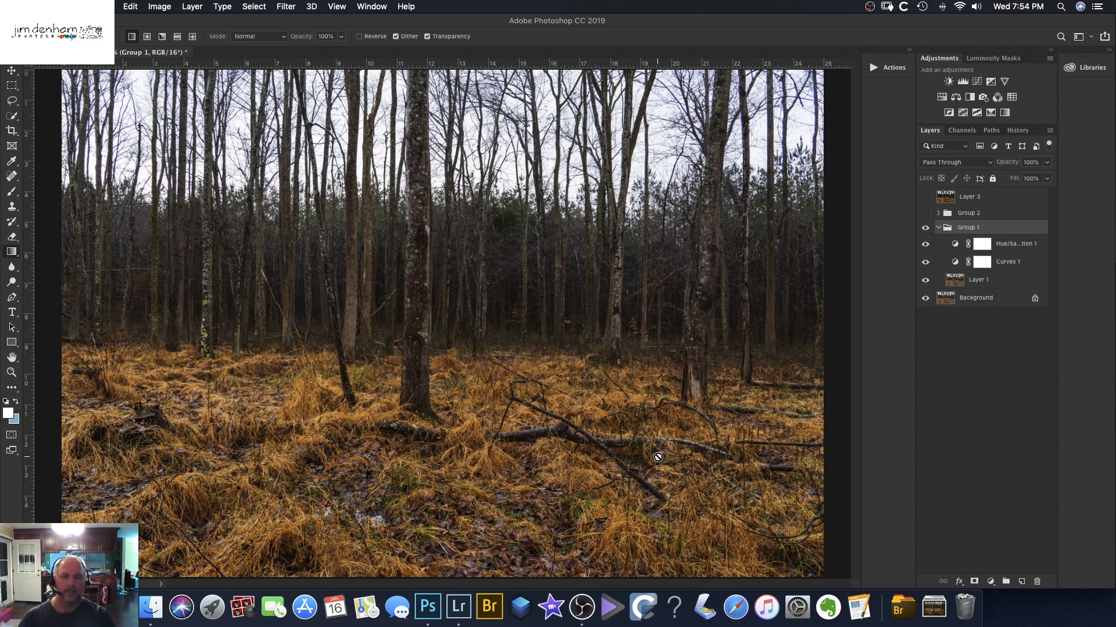
{"action": "left_click", "coordinate": [937, 229]}
Show Group 2, inspect the blend mode and opacity of each layer inside it, and make Layer 3 visible again.
{"action": "left_click", "coordinate": [926, 213]}
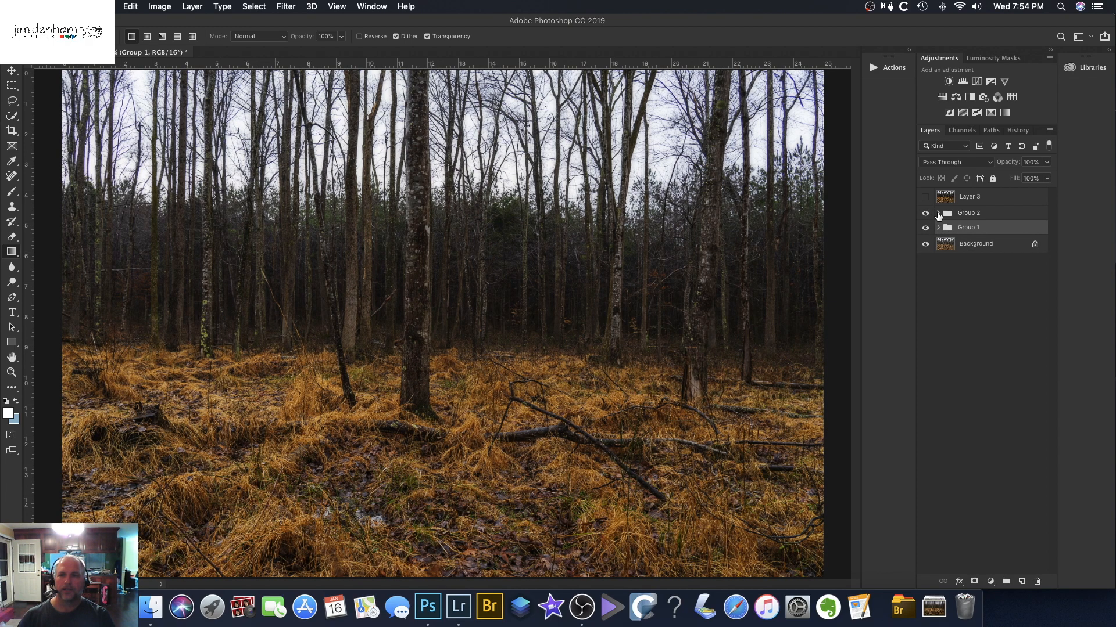
{"action": "left_click", "coordinate": [937, 214]}
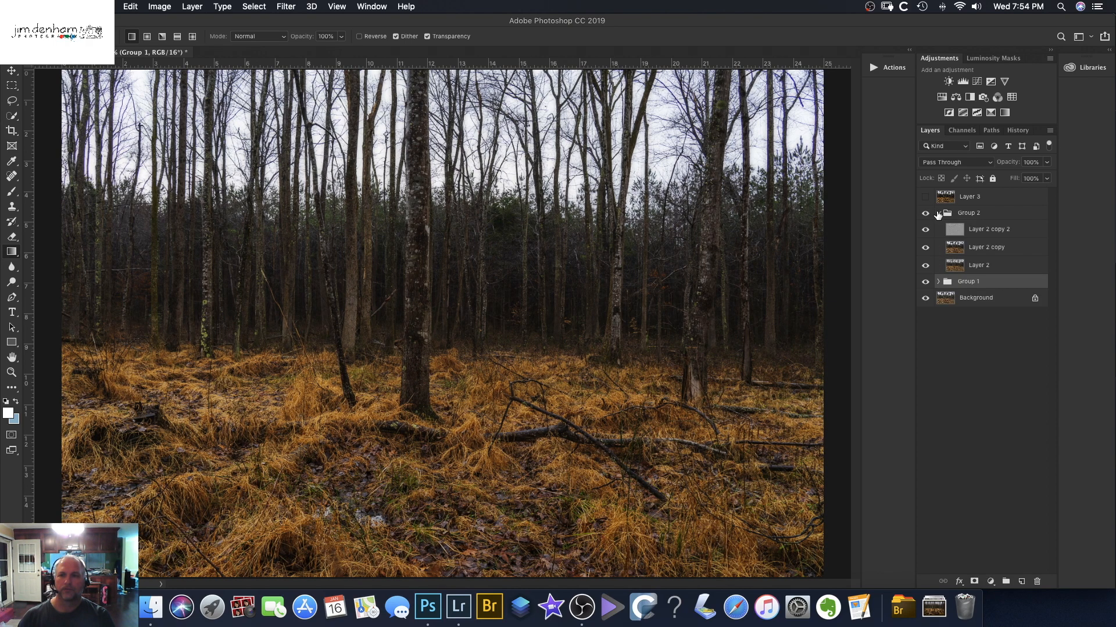
{"action": "left_click", "coordinate": [979, 266]}
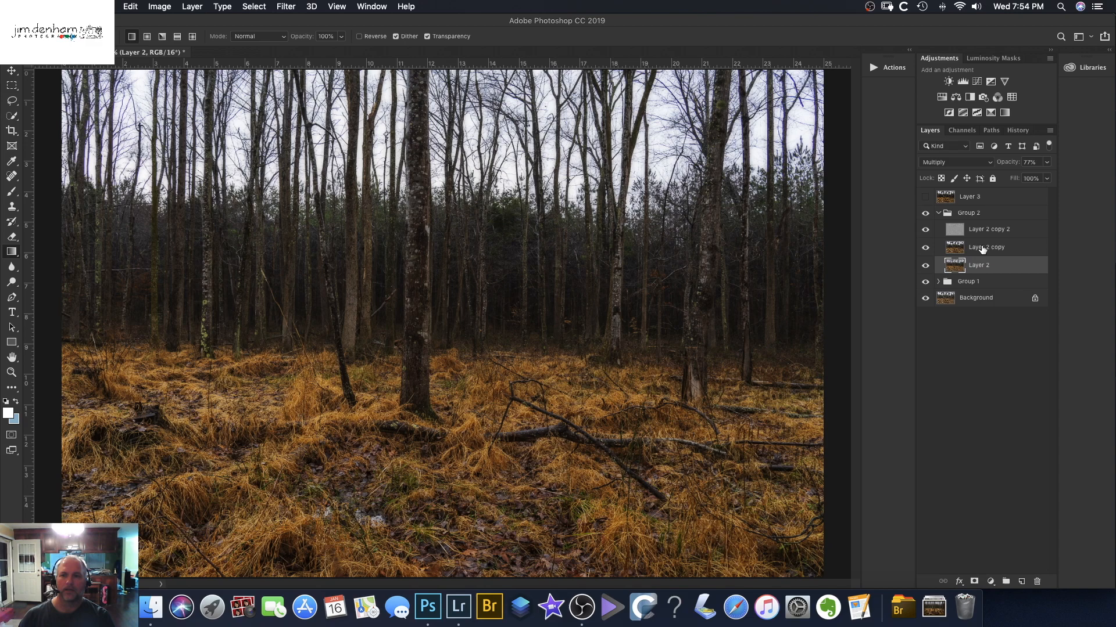
{"action": "left_click", "coordinate": [982, 250]}
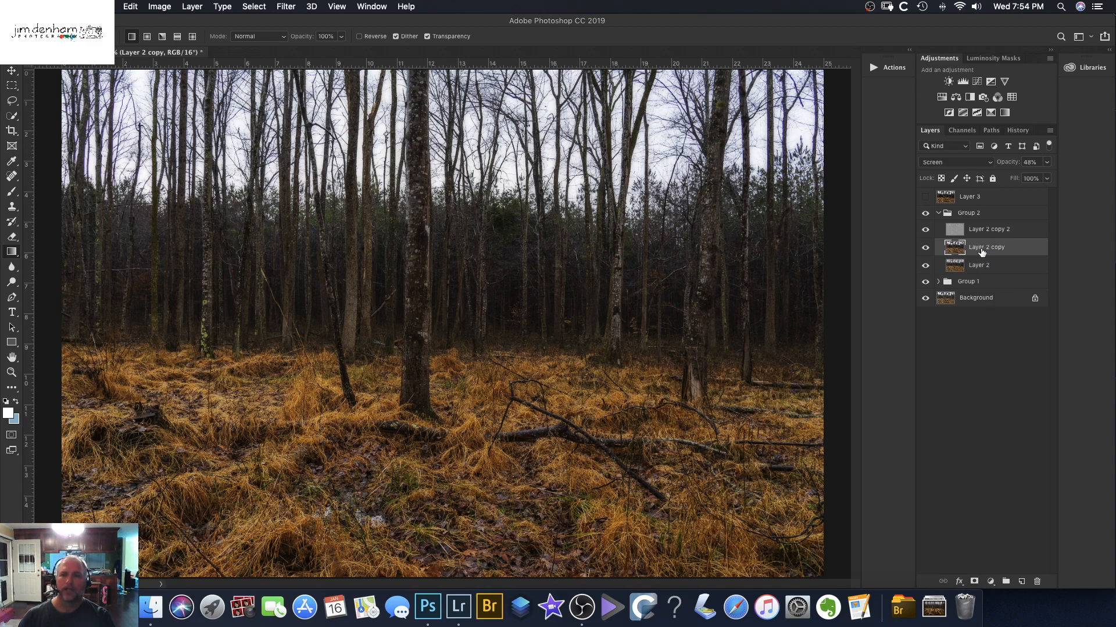
{"action": "left_click", "coordinate": [982, 232]}
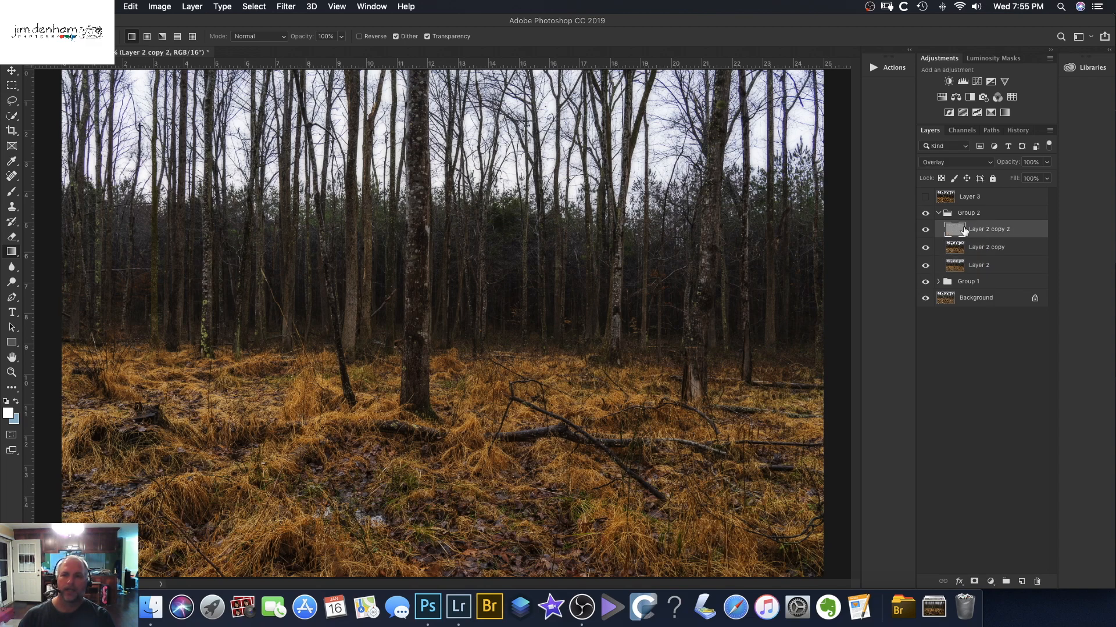
{"action": "left_click", "coordinate": [938, 214]}
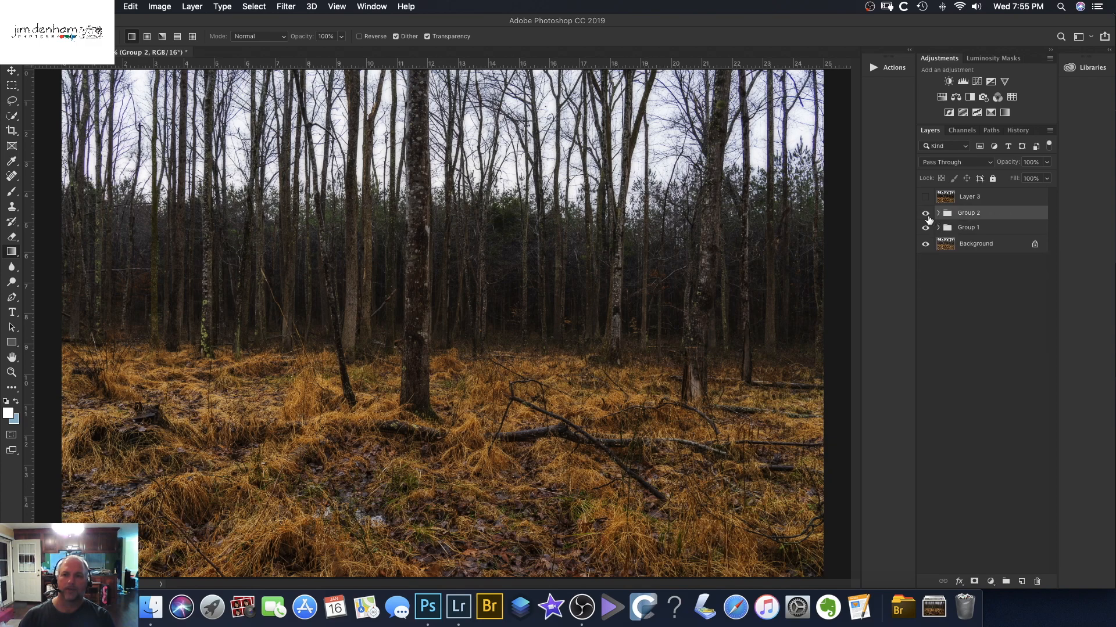
{"action": "left_click", "coordinate": [925, 197]}
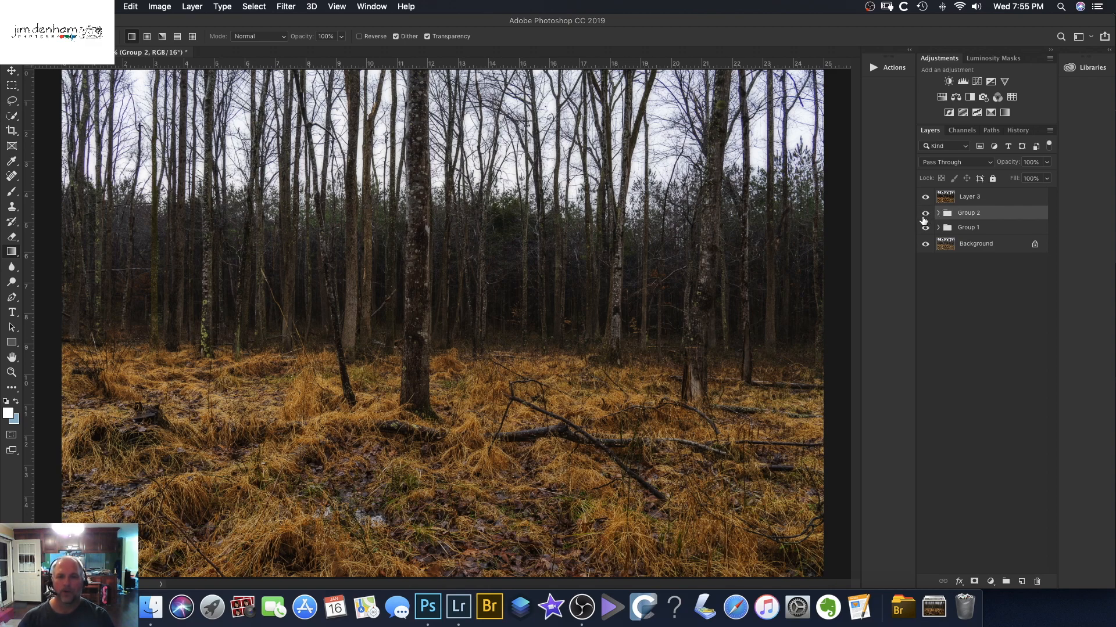
Apply a Motion Blur to Layer 3 with an angle of 89° and a distance of 438 pixels.
{"action": "left_click", "coordinate": [286, 7]}
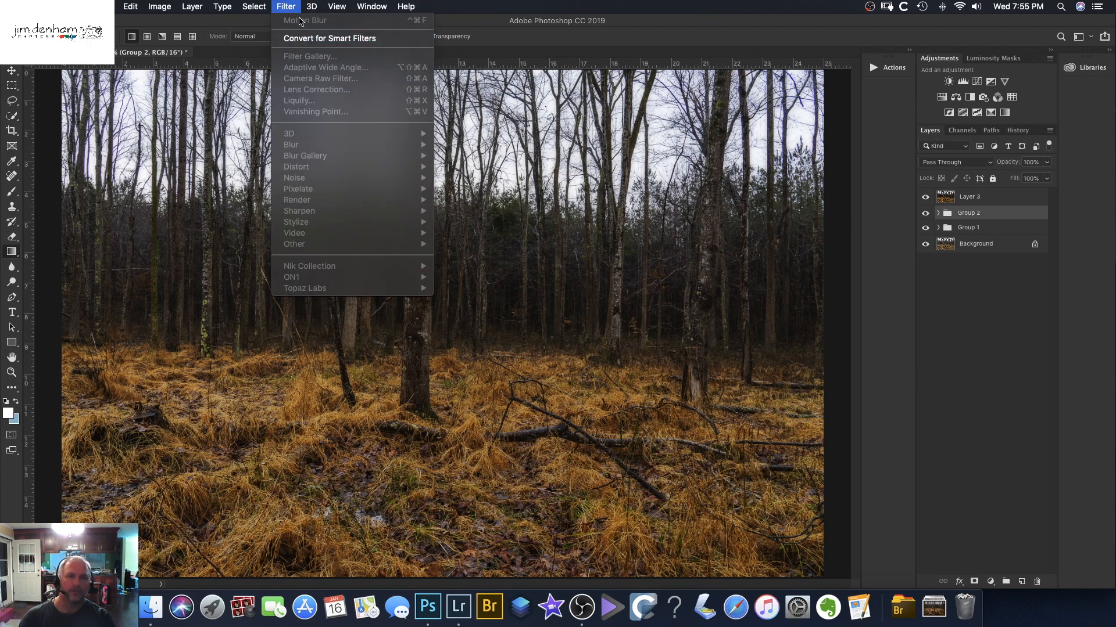
{"action": "left_click", "coordinate": [293, 7]}
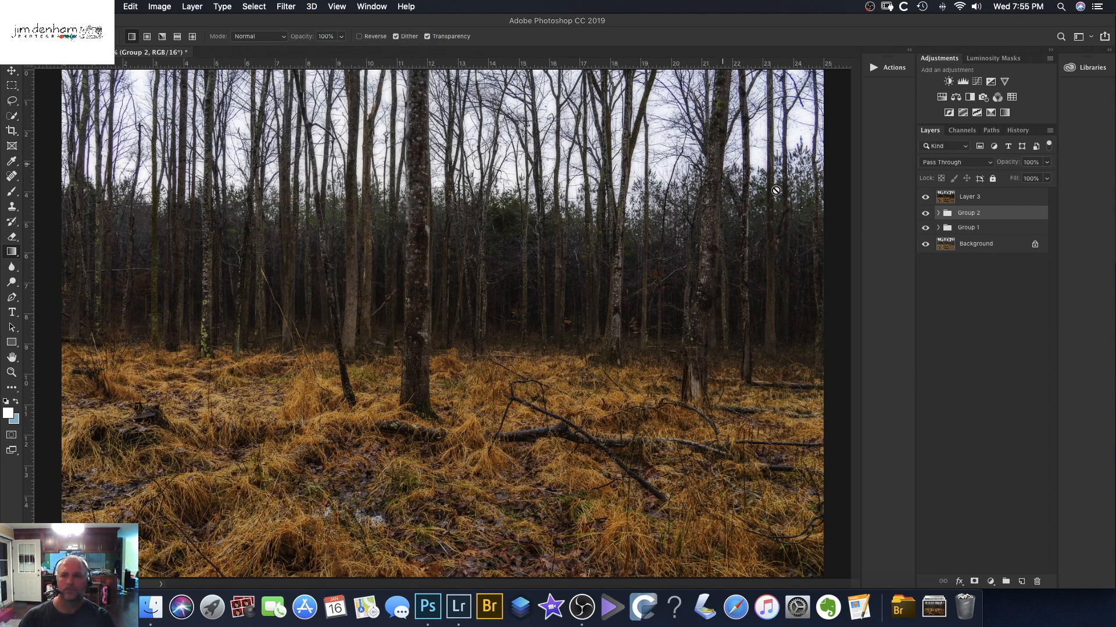
{"action": "left_click", "coordinate": [971, 193]}
{"action": "left_click", "coordinate": [281, 8]}
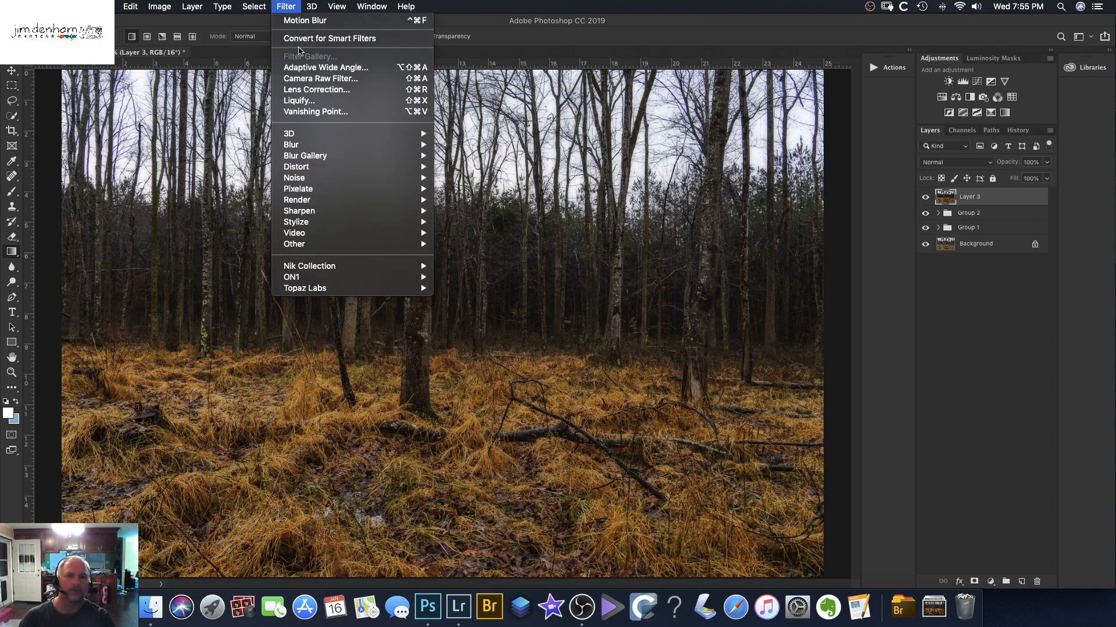
{"action": "mouse_move", "coordinate": [303, 145]}
{"action": "left_click", "coordinate": [469, 211]}
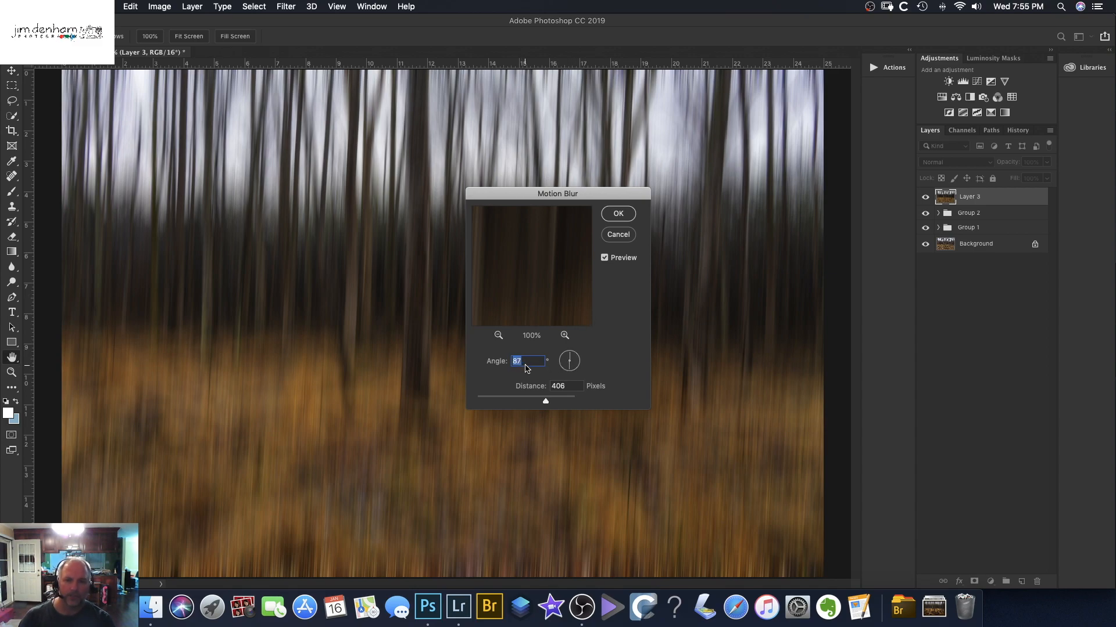
{"action": "left_click", "coordinate": [569, 356]}
{"action": "left_click", "coordinate": [570, 356]}
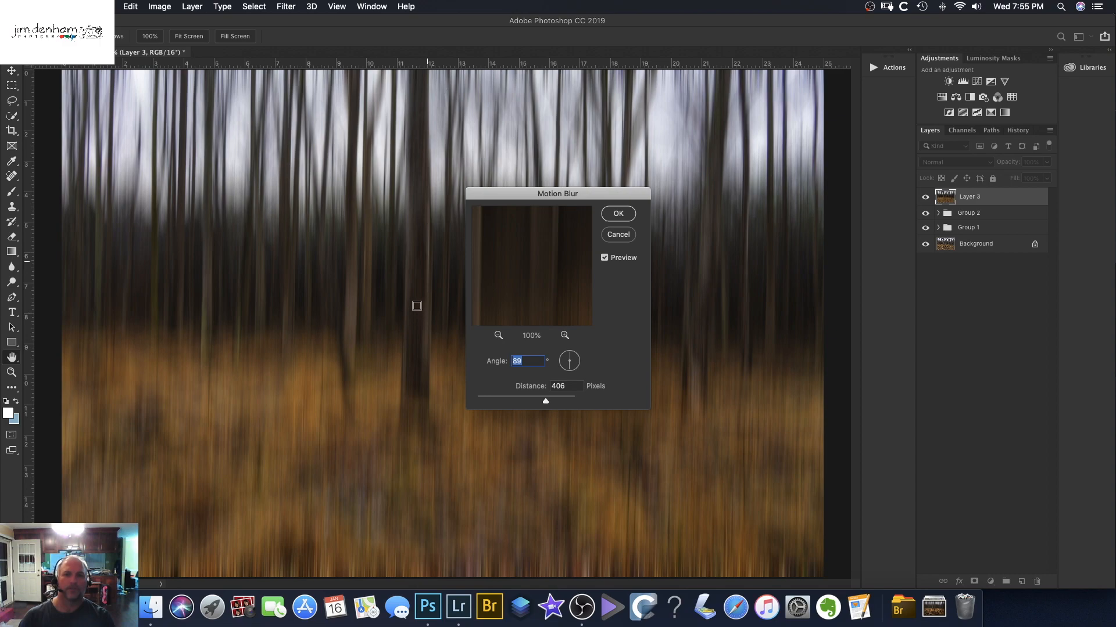
{"action": "left_click_drag", "start_coordinate": [545, 405], "coordinate": [552, 405]}
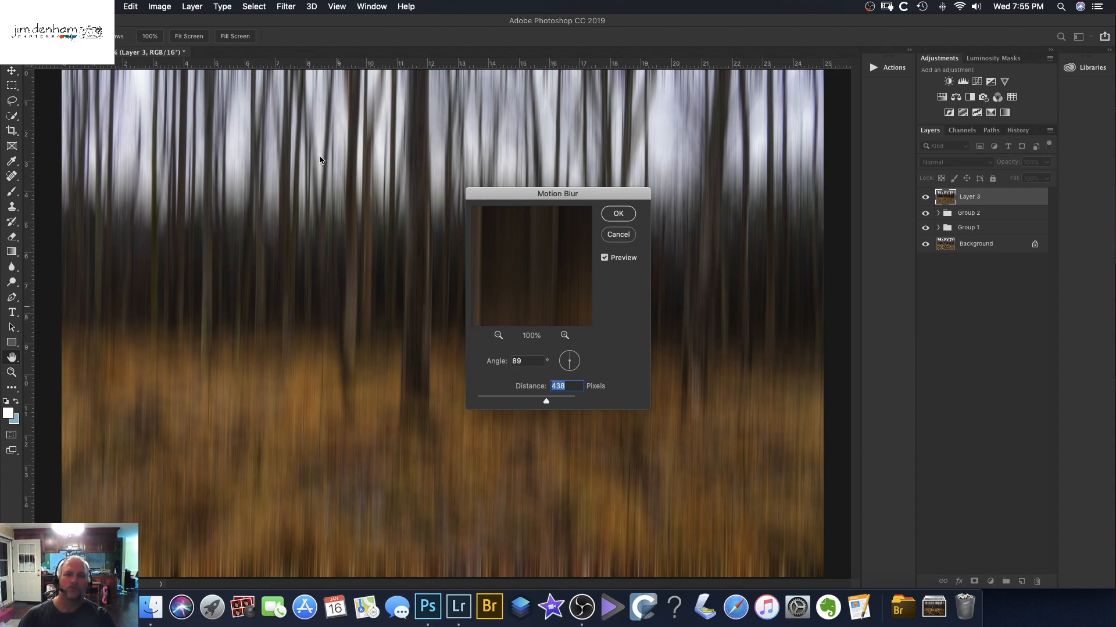
{"action": "left_click", "coordinate": [619, 215]}
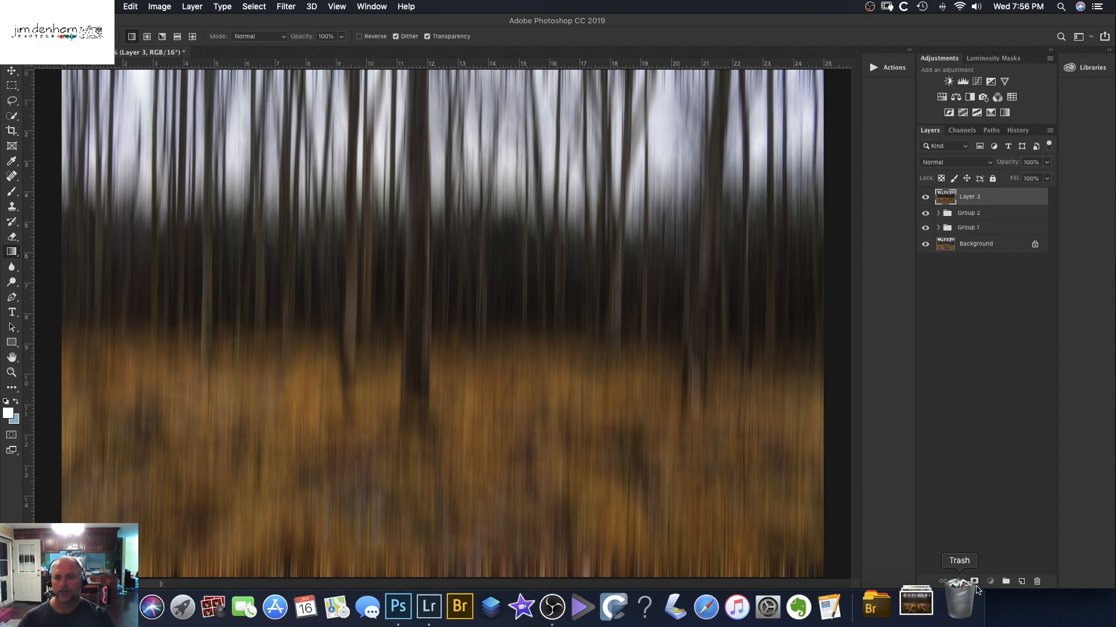
Add a layer mask to Layer 3 and invert it to black to hide the motion blur.
{"action": "left_click", "coordinate": [964, 605]}
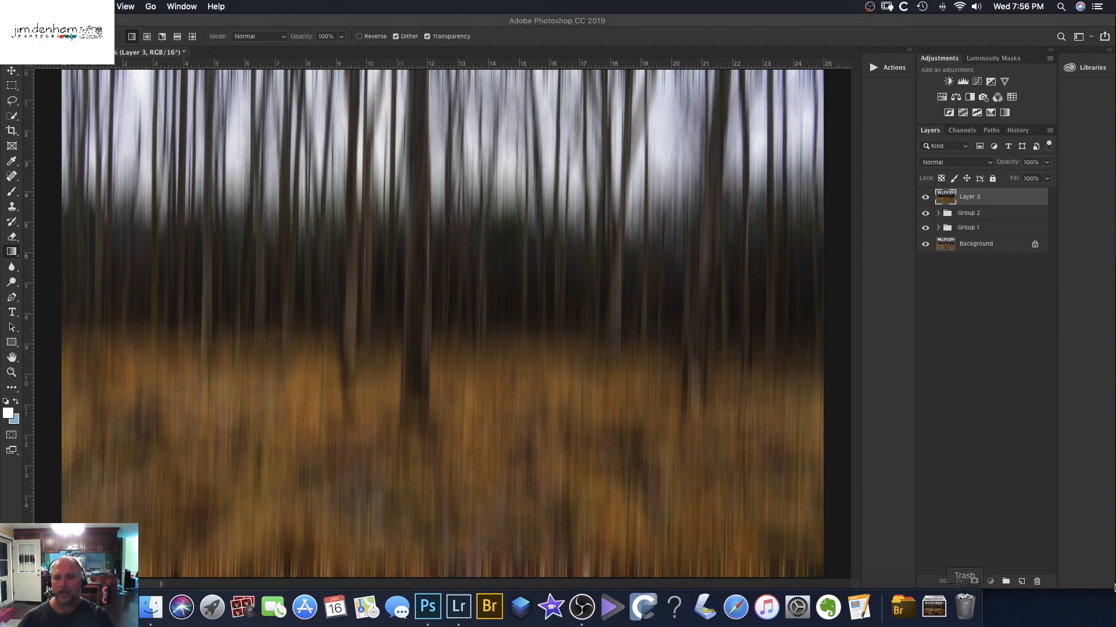
{"action": "left_click", "coordinate": [974, 582]}
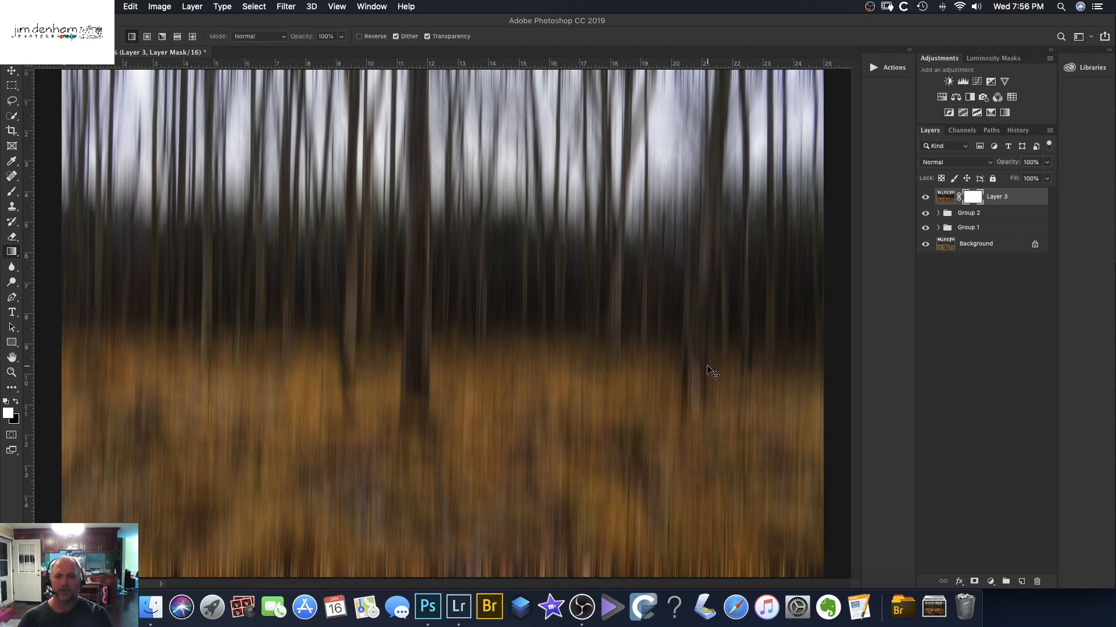
{"action": "key", "text": "super+i"}
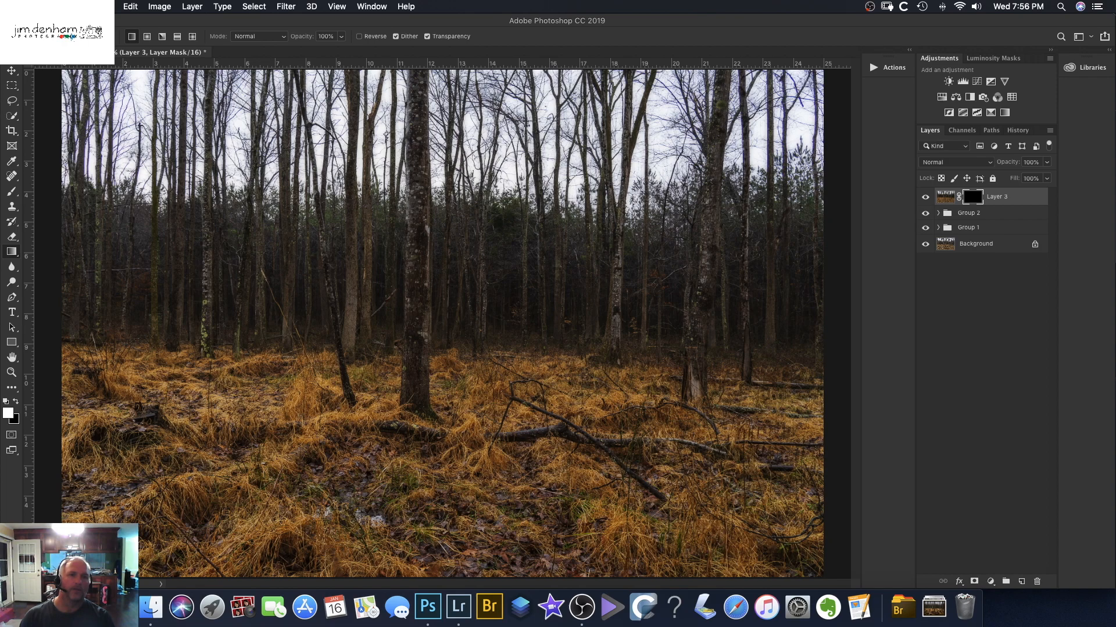
Draw short downward linear gradients on Layer 3's mask to reveal the blur in the treetops, and stamp the visible layers onto a new layer.
{"action": "left_click", "coordinate": [109, 36]}
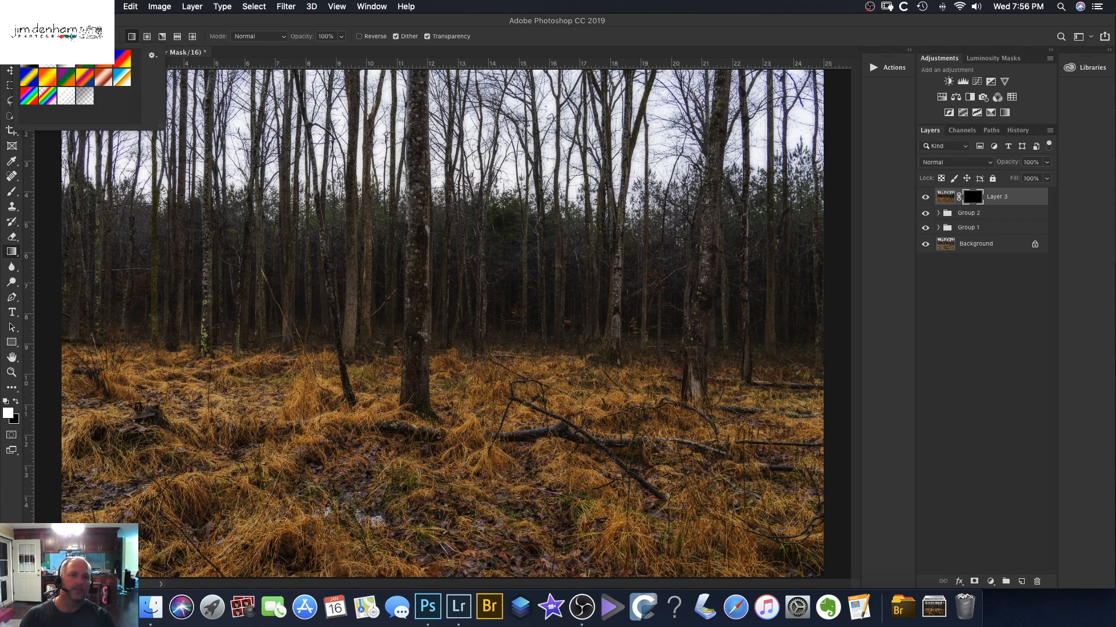
{"action": "left_click", "coordinate": [114, 40]}
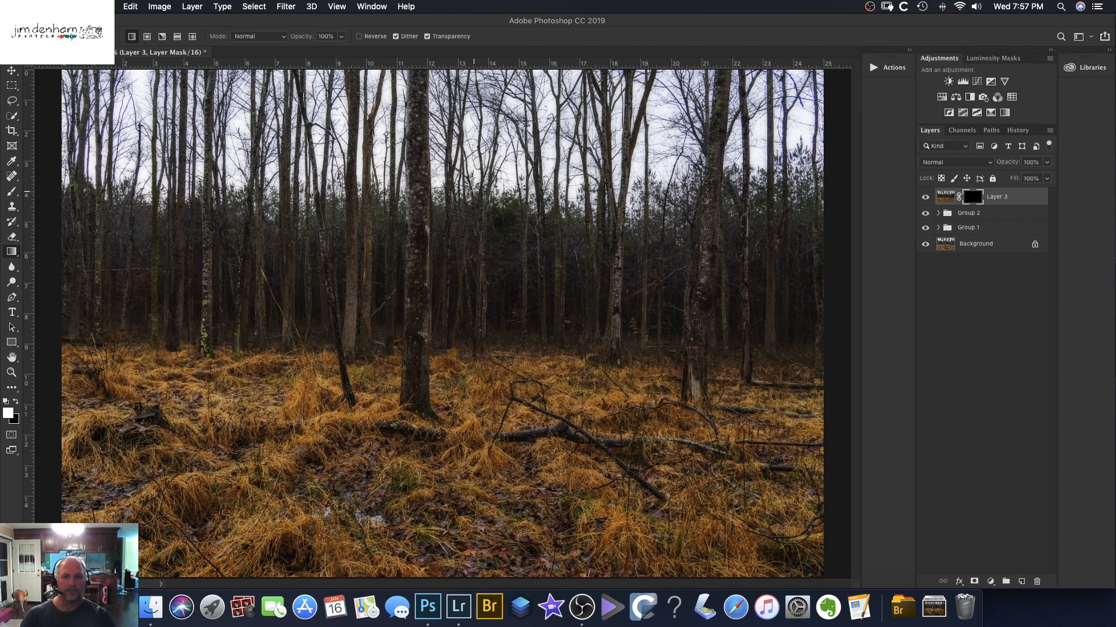
{"action": "left_click_drag", "start_coordinate": [476, 196], "coordinate": [469, 251]}
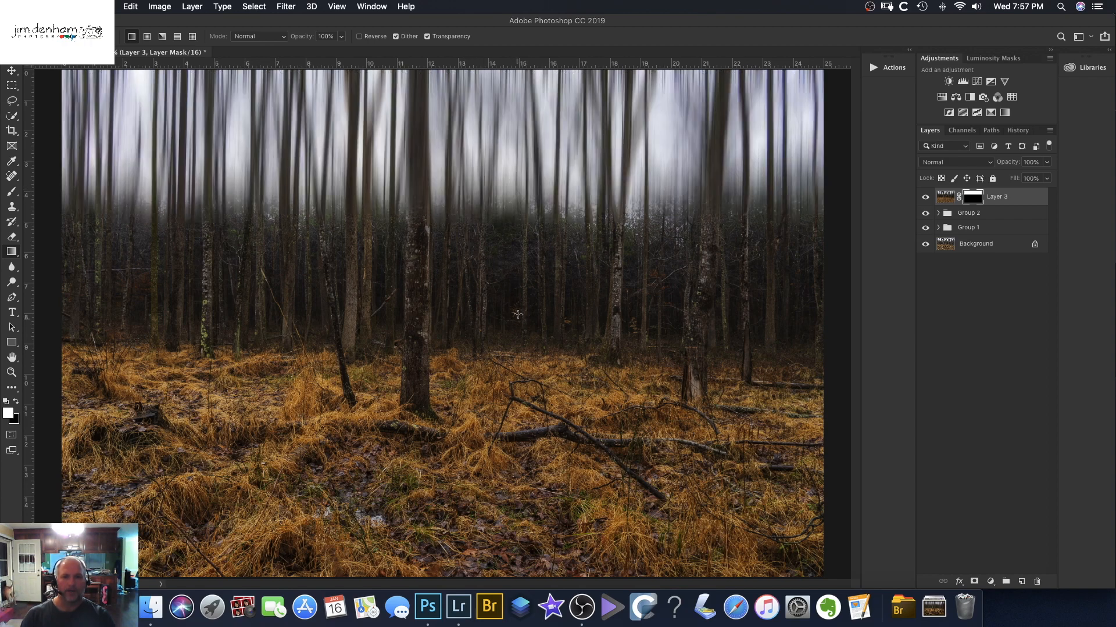
{"action": "left_click_drag", "start_coordinate": [474, 189], "coordinate": [468, 248]}
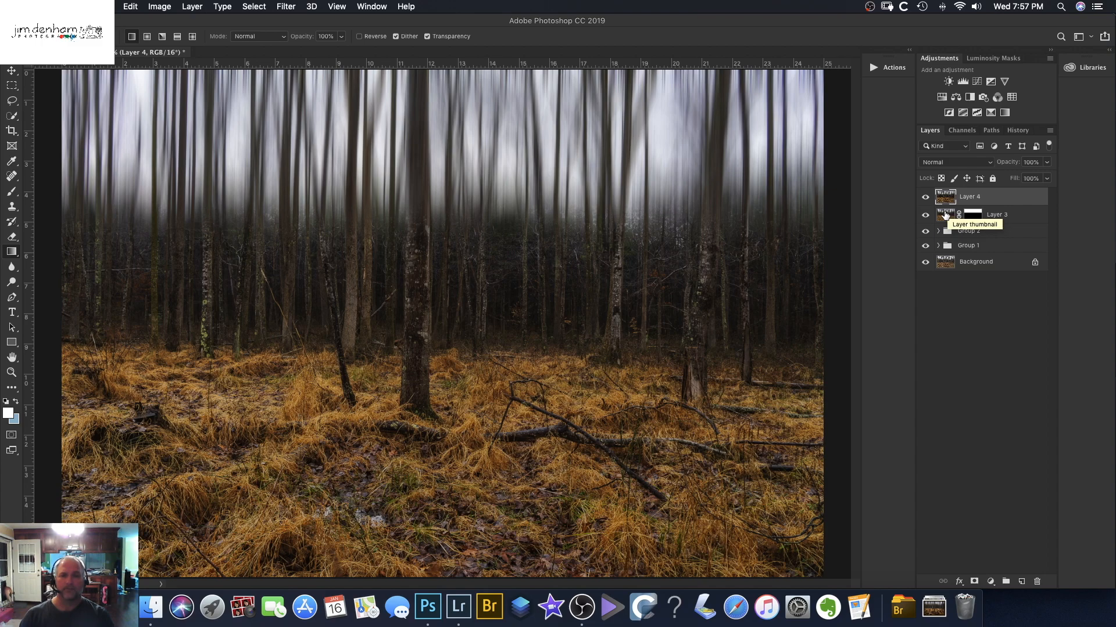
Add a Curves adjustment layer above Layer 4 with the shadows pulled down, and invert its mask to black.
{"action": "left_click", "coordinate": [976, 82]}
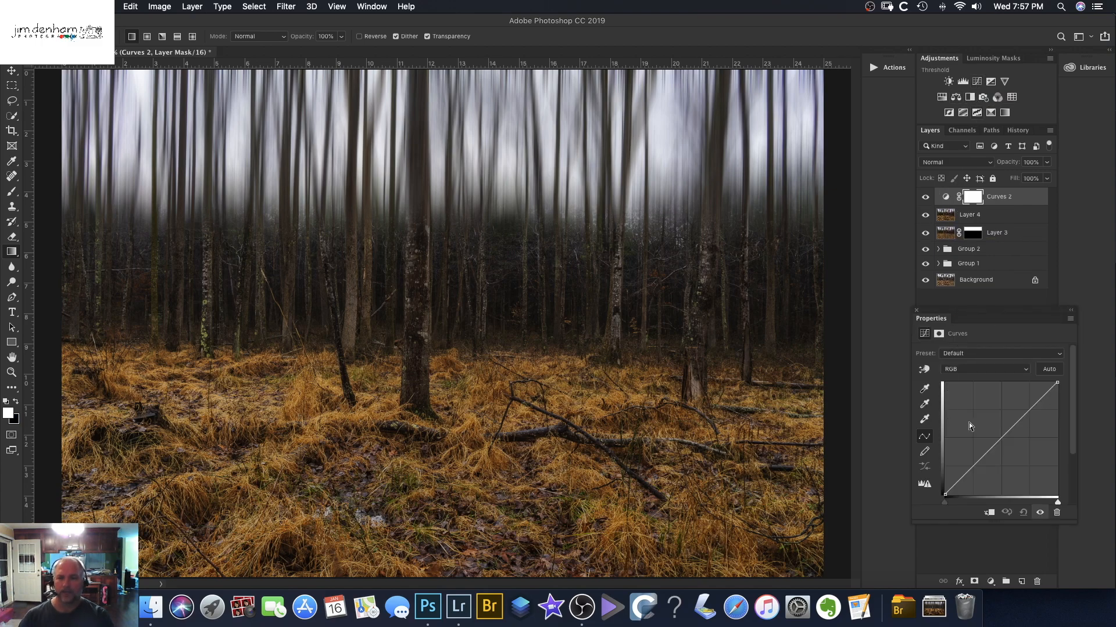
{"action": "left_click", "coordinate": [925, 370]}
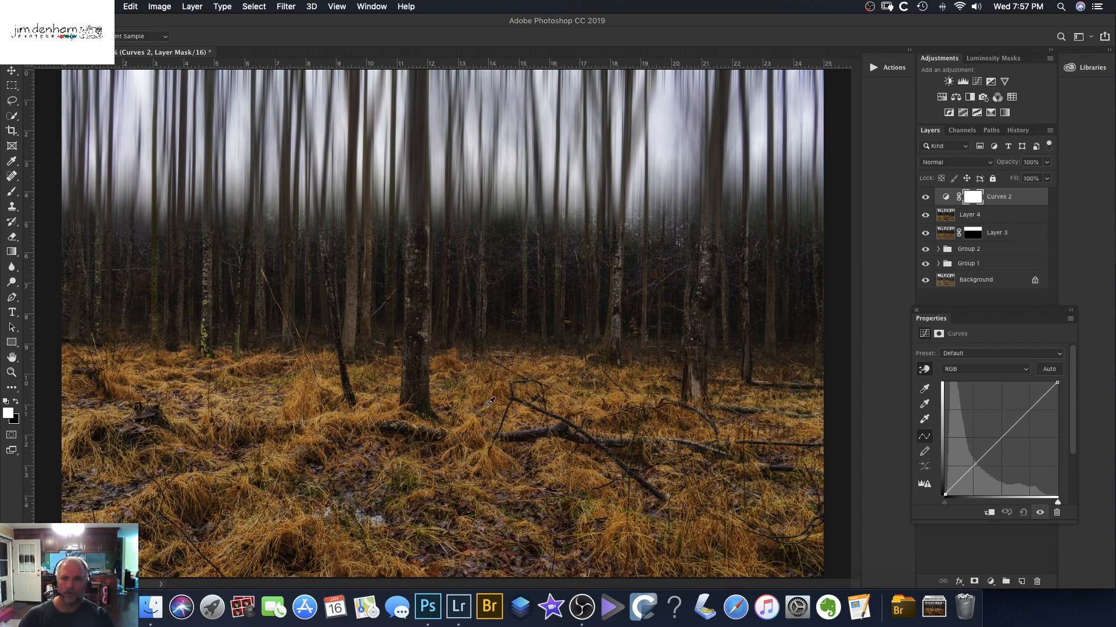
{"action": "left_click_drag", "start_coordinate": [350, 439], "coordinate": [348, 451]}
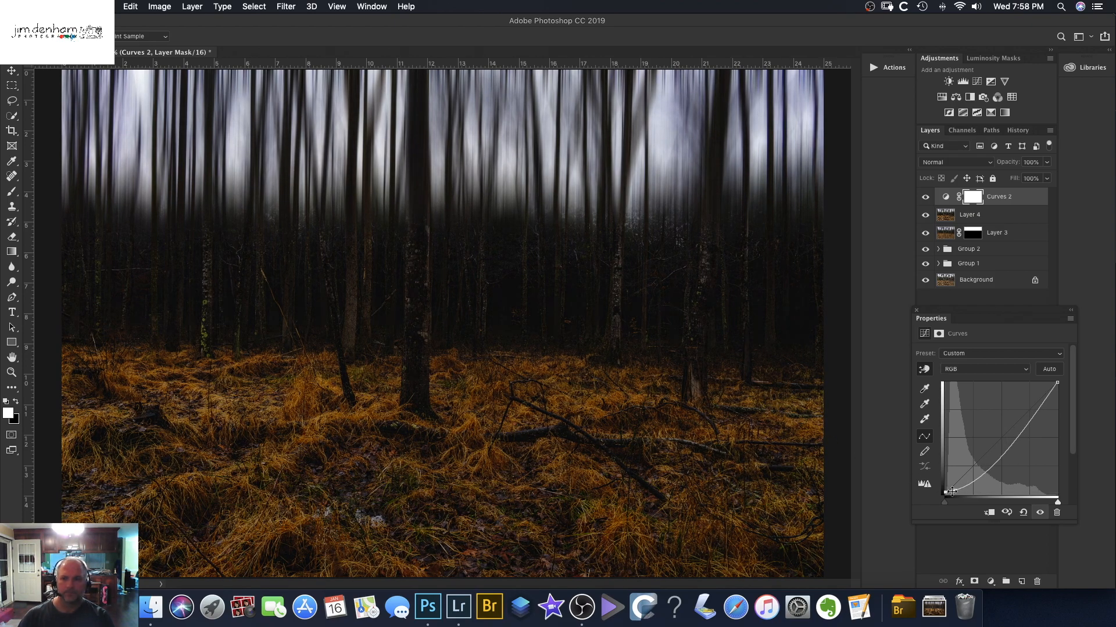
{"action": "left_click_drag", "start_coordinate": [954, 491], "coordinate": [953, 487]}
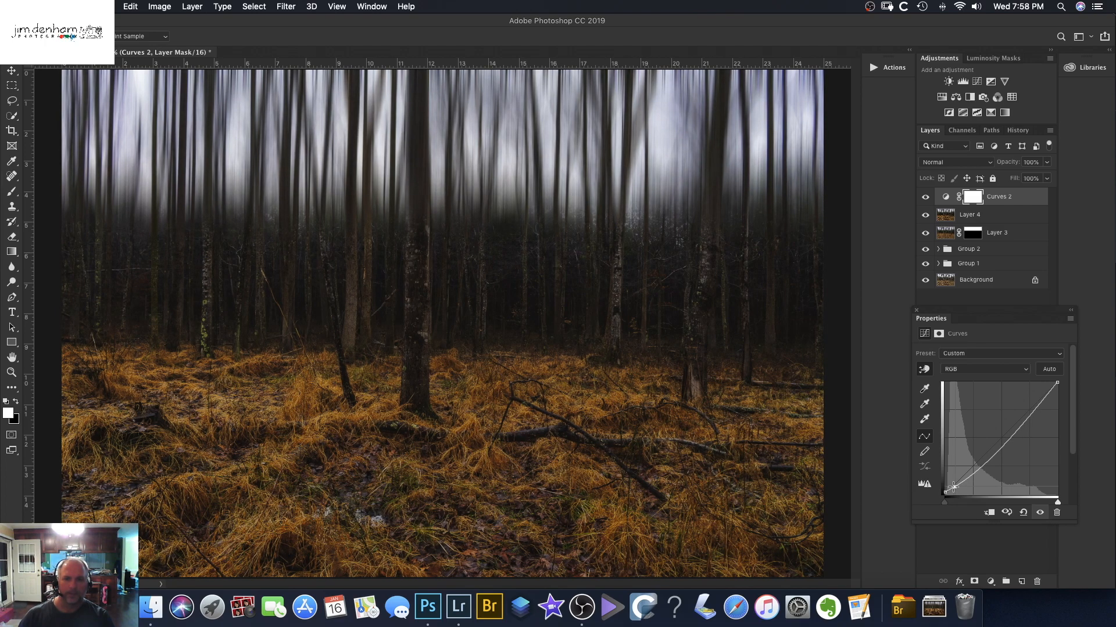
{"action": "left_click_drag", "start_coordinate": [953, 488], "coordinate": [954, 489]}
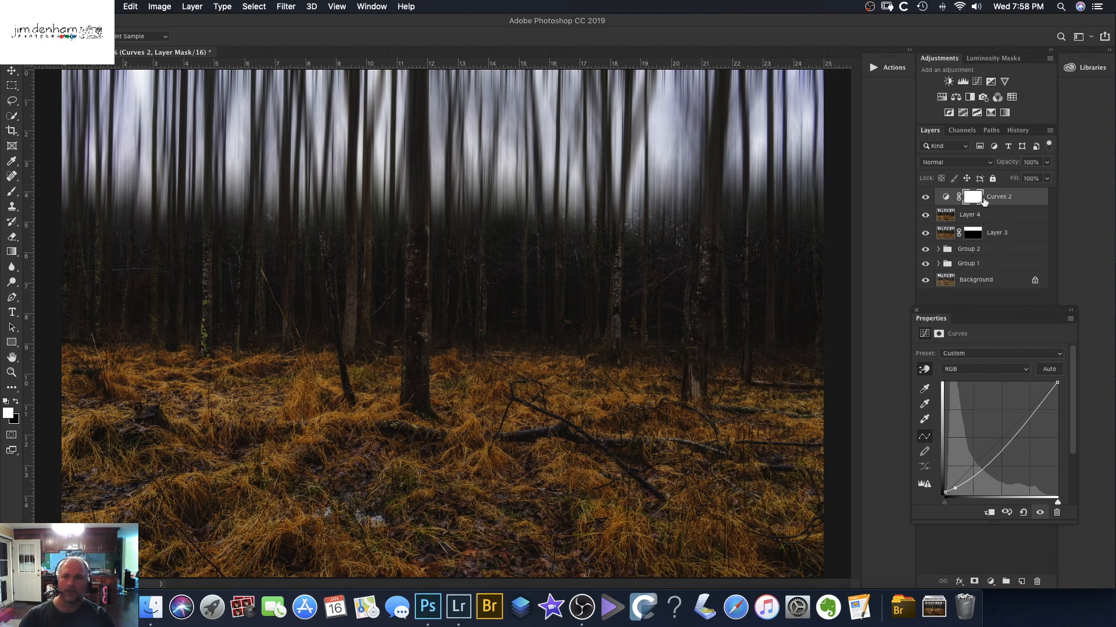
{"action": "key", "text": "super+i"}
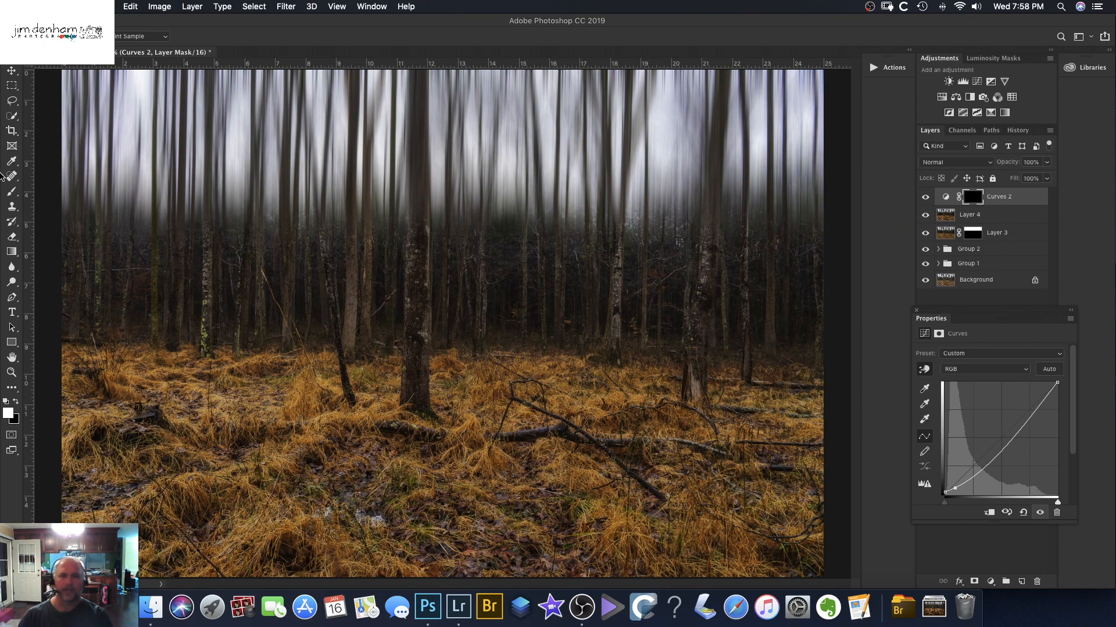
Paint white on the Curves 2 mask over the shadowy patches of foreground grass, and pull the curve's shadow point slightly lower.
{"action": "left_click", "coordinate": [12, 191]}
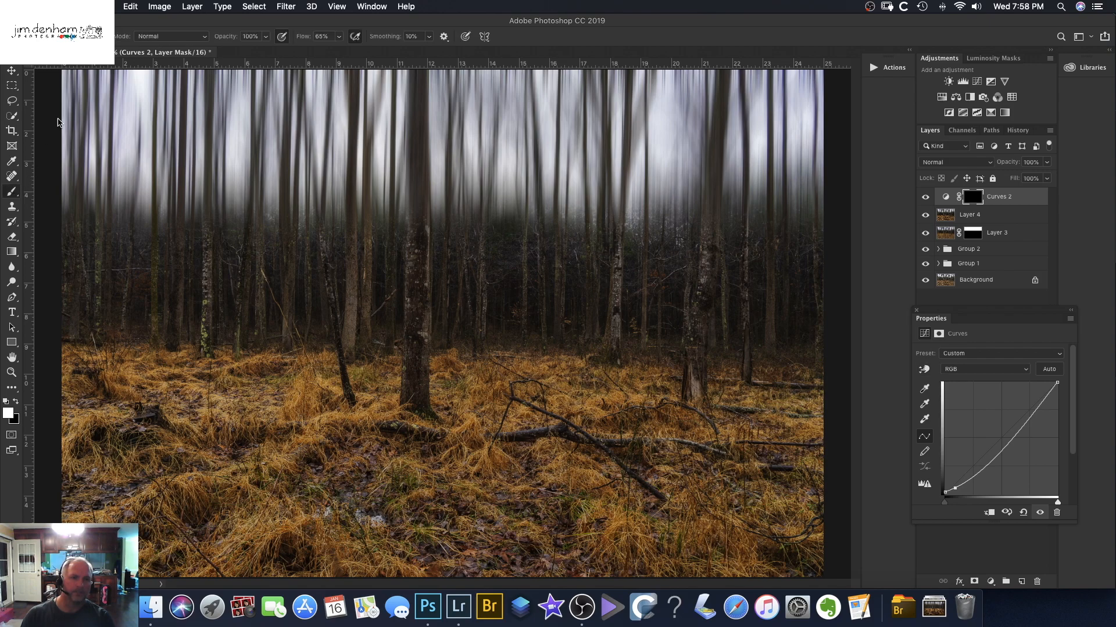
{"action": "mouse_move", "coordinate": [101, 479]}
{"action": "left_mouse_down"}
{"action": "mouse_move", "coordinate": [88, 488]}
{"action": "mouse_move", "coordinate": [256, 444]}
{"action": "left_mouse_up"}
{"action": "mouse_move", "coordinate": [312, 476]}
{"action": "left_mouse_down"}
{"action": "mouse_move", "coordinate": [424, 455]}
{"action": "mouse_move", "coordinate": [484, 496]}
{"action": "mouse_move", "coordinate": [538, 485]}
{"action": "mouse_move", "coordinate": [446, 560]}
{"action": "mouse_move", "coordinate": [472, 544]}
{"action": "mouse_move", "coordinate": [527, 557]}
{"action": "mouse_move", "coordinate": [555, 544]}
{"action": "mouse_move", "coordinate": [393, 522]}
{"action": "left_mouse_up"}
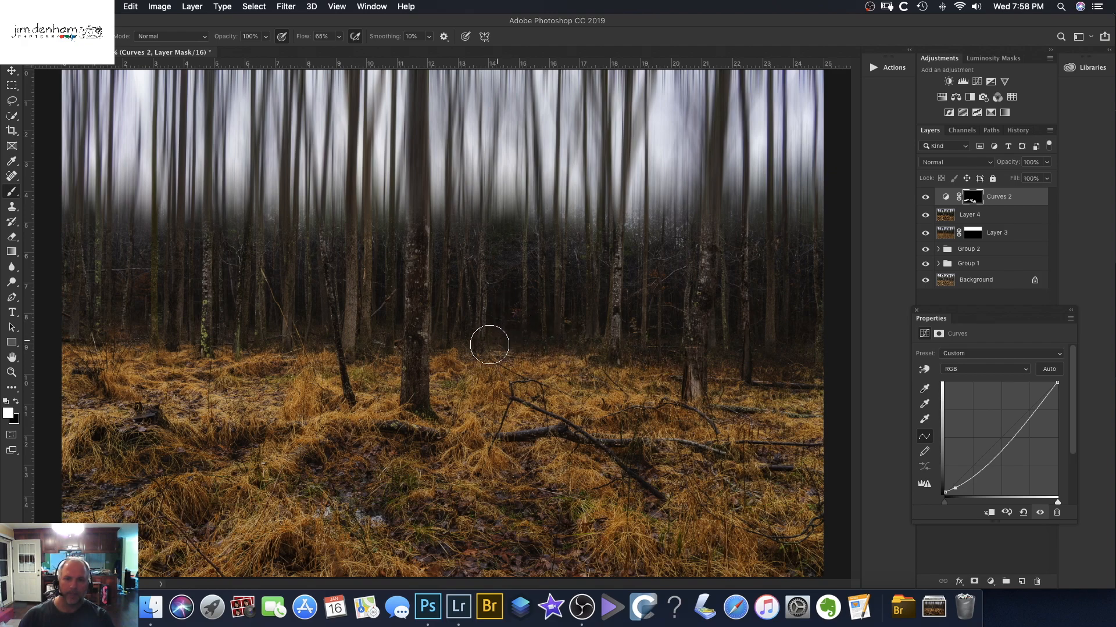
{"action": "mouse_move", "coordinate": [259, 373]}
{"action": "left_mouse_down"}
{"action": "mouse_move", "coordinate": [216, 388]}
{"action": "mouse_move", "coordinate": [250, 391]}
{"action": "mouse_move", "coordinate": [182, 391]}
{"action": "mouse_move", "coordinate": [204, 385]}
{"action": "left_mouse_up"}
{"action": "key", "text": "bracketleft"}
{"action": "key", "text": "bracketleft"}
{"action": "key", "text": "bracketleft"}
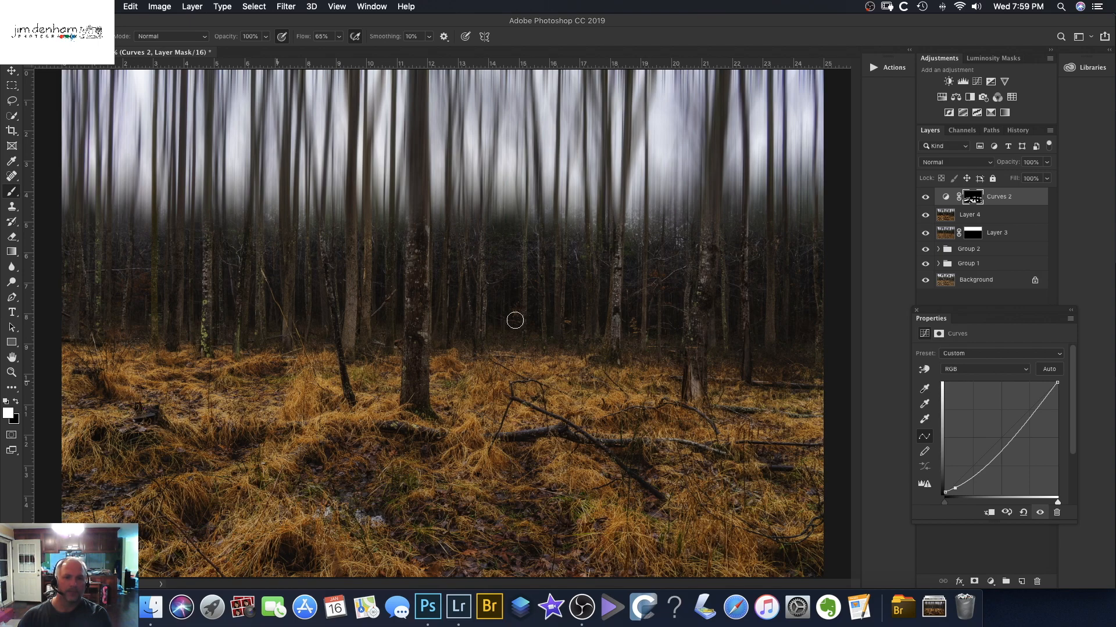
{"action": "left_click_drag", "start_coordinate": [955, 487], "coordinate": [952, 491]}
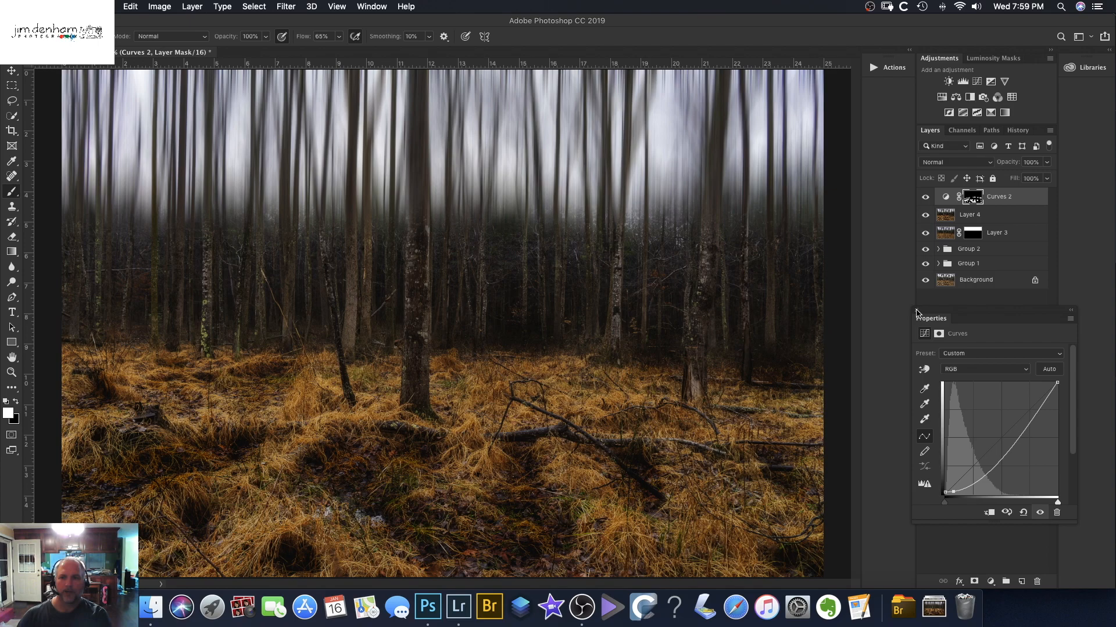
{"action": "left_click", "coordinate": [916, 310]}
Add another Curves adjustment layer that slightly lifts the grass tones, and invert its mask to black.
{"action": "left_click", "coordinate": [977, 81]}
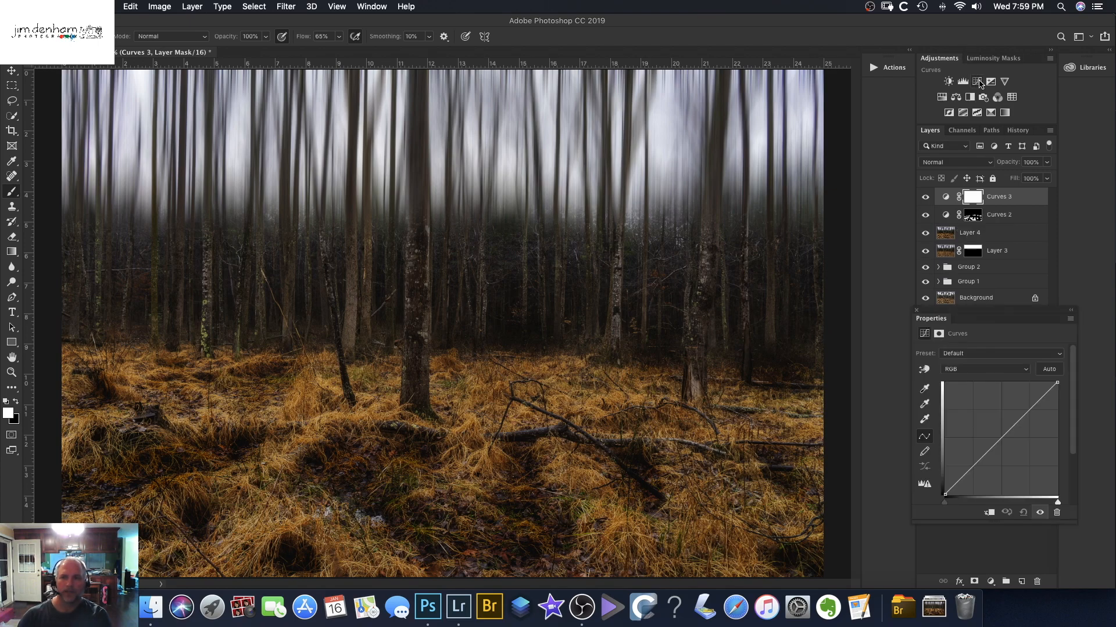
{"action": "left_click", "coordinate": [924, 369]}
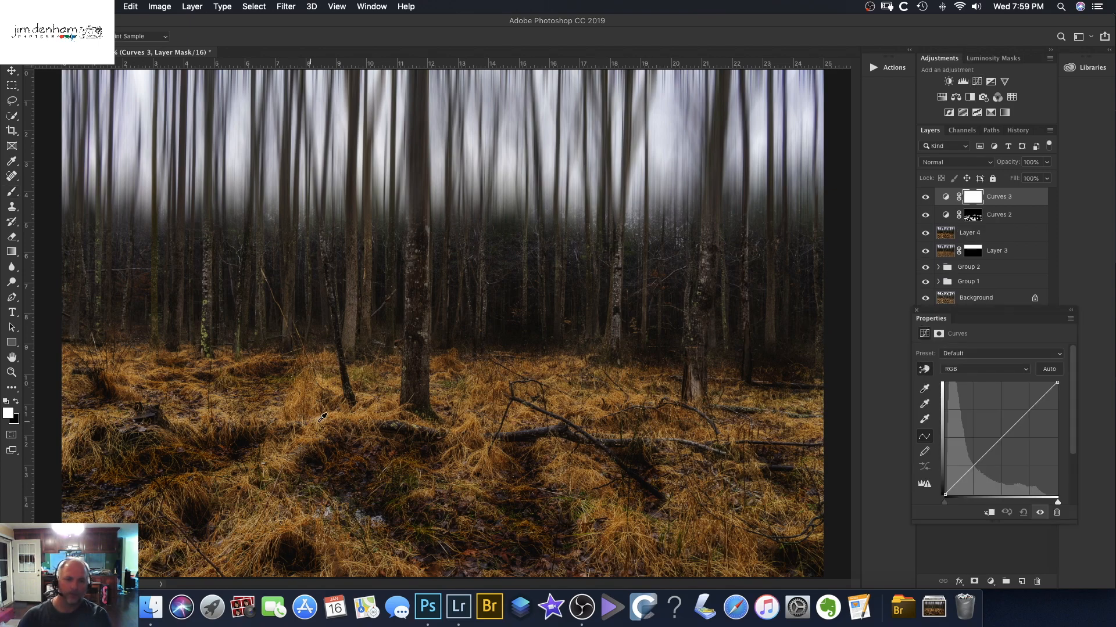
{"action": "left_click_drag", "start_coordinate": [328, 417], "coordinate": [327, 419]}
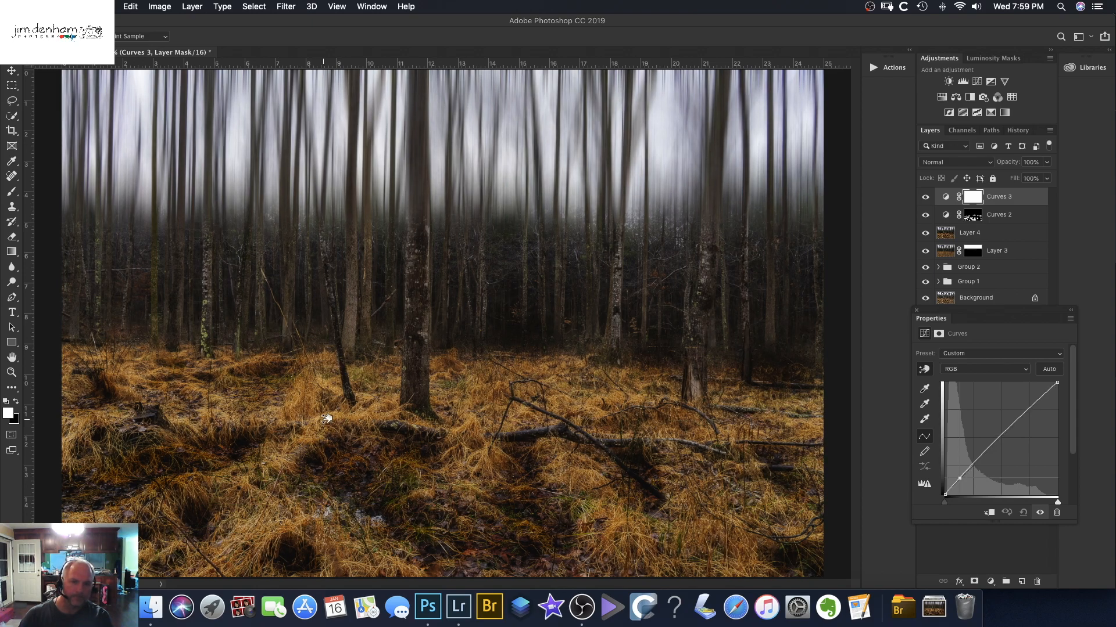
{"action": "left_click_drag", "start_coordinate": [326, 419], "coordinate": [326, 417]}
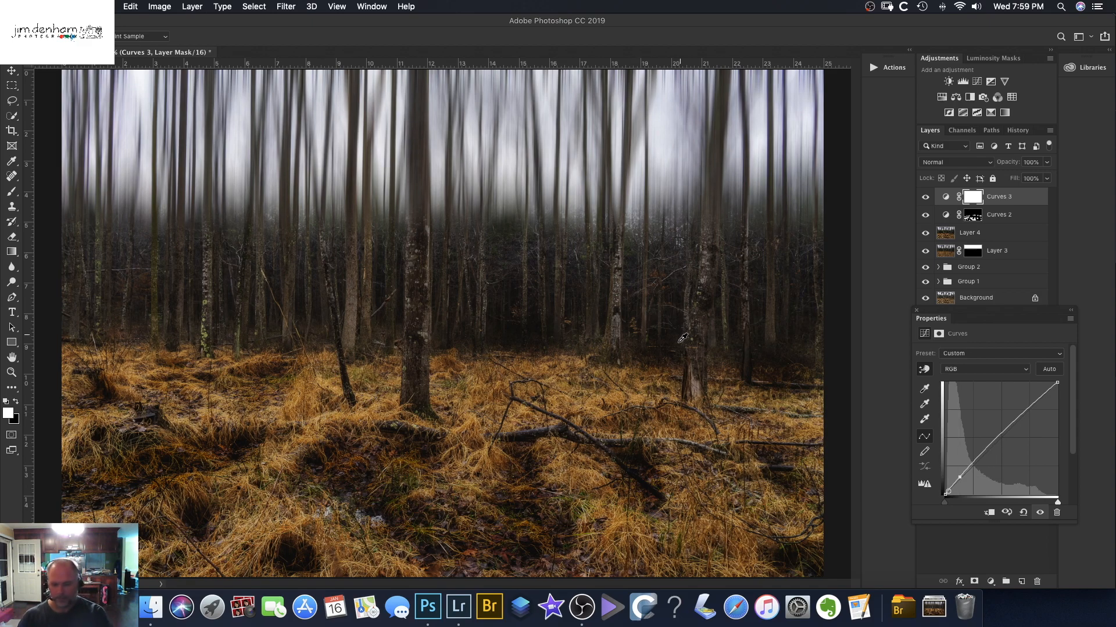
{"action": "key", "text": "super+i"}
Paint white on the Curves 3 mask over the grass clumps and fallen branches to brighten them selectively.
{"action": "left_click", "coordinate": [11, 192]}
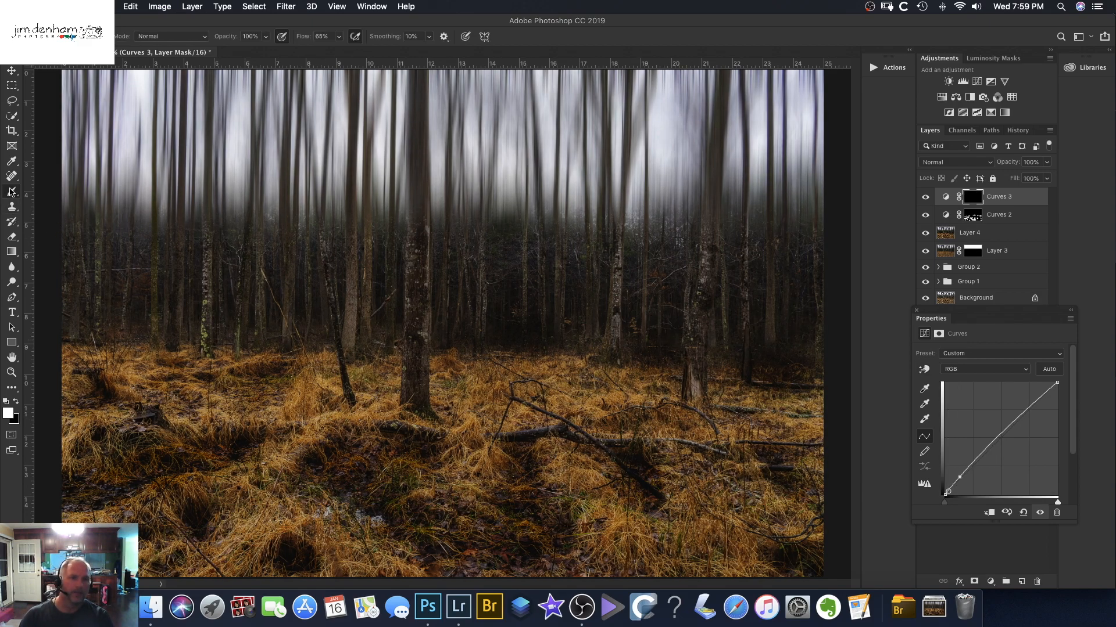
{"action": "key", "text": "]"}
{"action": "key", "text": "]"}
{"action": "key", "text": "]"}
{"action": "key", "text": "]"}
{"action": "key", "text": "]"}
{"action": "key", "text": "]"}
{"action": "key", "text": "]"}
{"action": "mouse_move", "coordinate": [260, 521]}
{"action": "left_mouse_down"}
{"action": "mouse_move", "coordinate": [236, 550]}
{"action": "mouse_move", "coordinate": [321, 550]}
{"action": "mouse_move", "coordinate": [361, 583]}
{"action": "mouse_move", "coordinate": [340, 432]}
{"action": "mouse_move", "coordinate": [360, 409]}
{"action": "mouse_move", "coordinate": [416, 423]}
{"action": "left_mouse_up"}
{"action": "key", "text": "["}
{"action": "key", "text": "["}
{"action": "left_click_drag", "start_coordinate": [479, 462], "coordinate": [458, 441]}
{"action": "mouse_move", "coordinate": [581, 473]}
{"action": "left_mouse_down"}
{"action": "mouse_move", "coordinate": [612, 545]}
{"action": "mouse_move", "coordinate": [685, 560]}
{"action": "mouse_move", "coordinate": [712, 481]}
{"action": "mouse_move", "coordinate": [707, 506]}
{"action": "mouse_move", "coordinate": [755, 536]}
{"action": "mouse_move", "coordinate": [655, 416]}
{"action": "mouse_move", "coordinate": [587, 392]}
{"action": "mouse_move", "coordinate": [477, 389]}
{"action": "mouse_move", "coordinate": [539, 378]}
{"action": "mouse_move", "coordinate": [579, 407]}
{"action": "mouse_move", "coordinate": [746, 448]}
{"action": "left_mouse_up"}
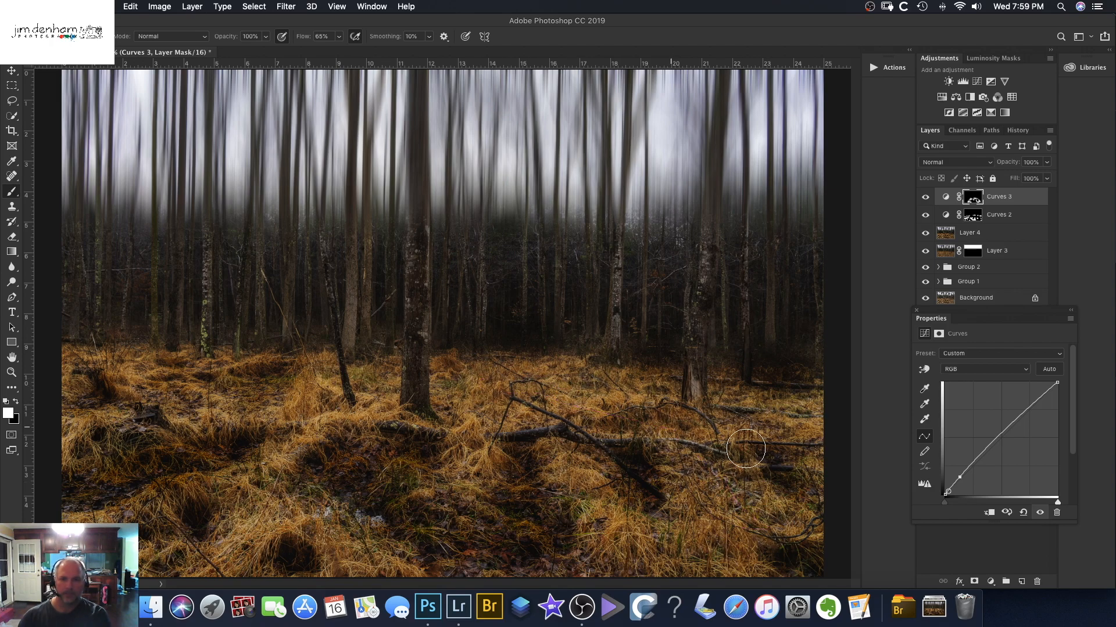
{"action": "mouse_move", "coordinate": [321, 423]}
{"action": "left_mouse_down"}
{"action": "mouse_move", "coordinate": [267, 417]}
{"action": "mouse_move", "coordinate": [142, 360]}
{"action": "mouse_move", "coordinate": [114, 376]}
{"action": "mouse_move", "coordinate": [217, 353]}
{"action": "left_mouse_up"}
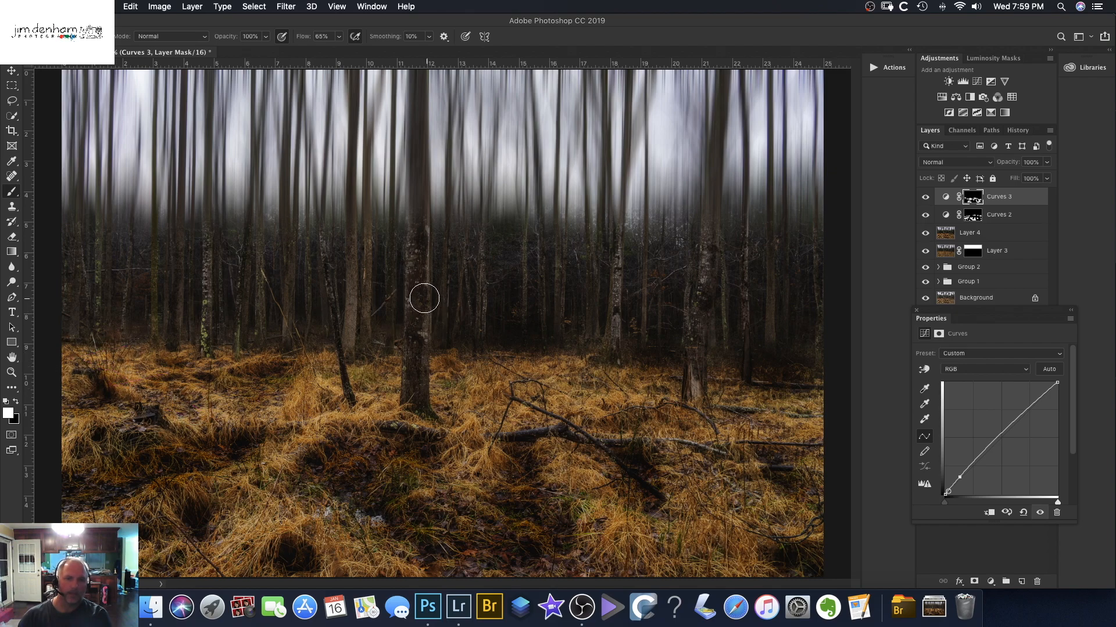
Paint white on the Curves 3 mask along the prominent tree trunks to brighten them.
{"action": "left_click_drag", "start_coordinate": [424, 231], "coordinate": [415, 393]}
{"action": "mouse_move", "coordinate": [710, 256]}
{"action": "left_mouse_down"}
{"action": "mouse_move", "coordinate": [691, 331]}
{"action": "mouse_move", "coordinate": [694, 371]}
{"action": "mouse_move", "coordinate": [713, 256]}
{"action": "mouse_move", "coordinate": [694, 368]}
{"action": "left_mouse_up"}
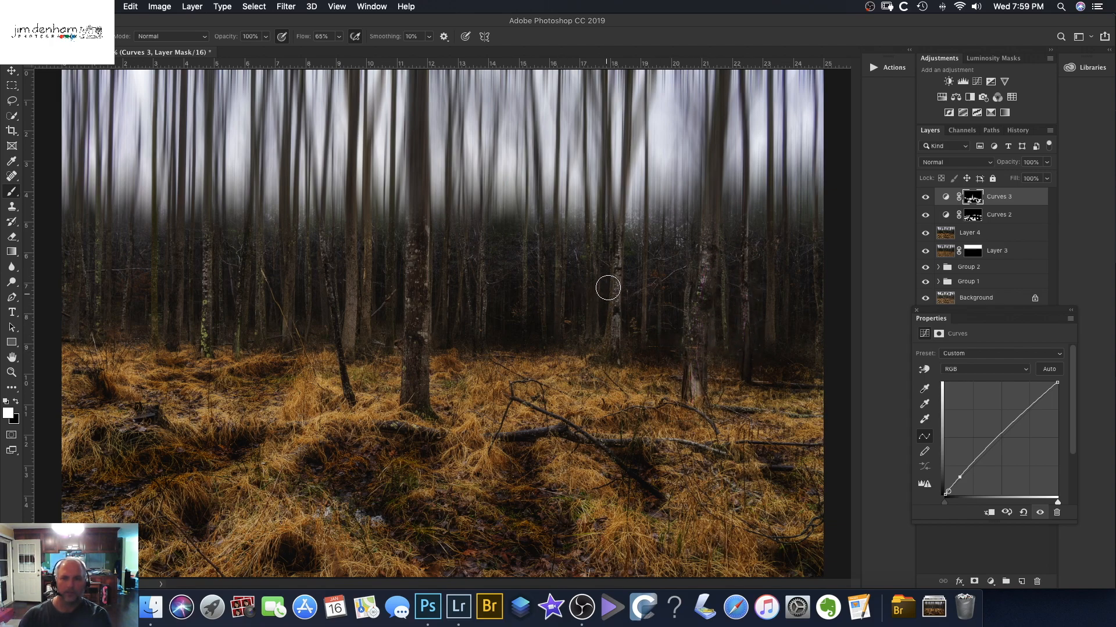
{"action": "mouse_move", "coordinate": [416, 306]}
{"action": "left_mouse_down"}
{"action": "mouse_move", "coordinate": [420, 247]}
{"action": "mouse_move", "coordinate": [417, 360]}
{"action": "left_mouse_up"}
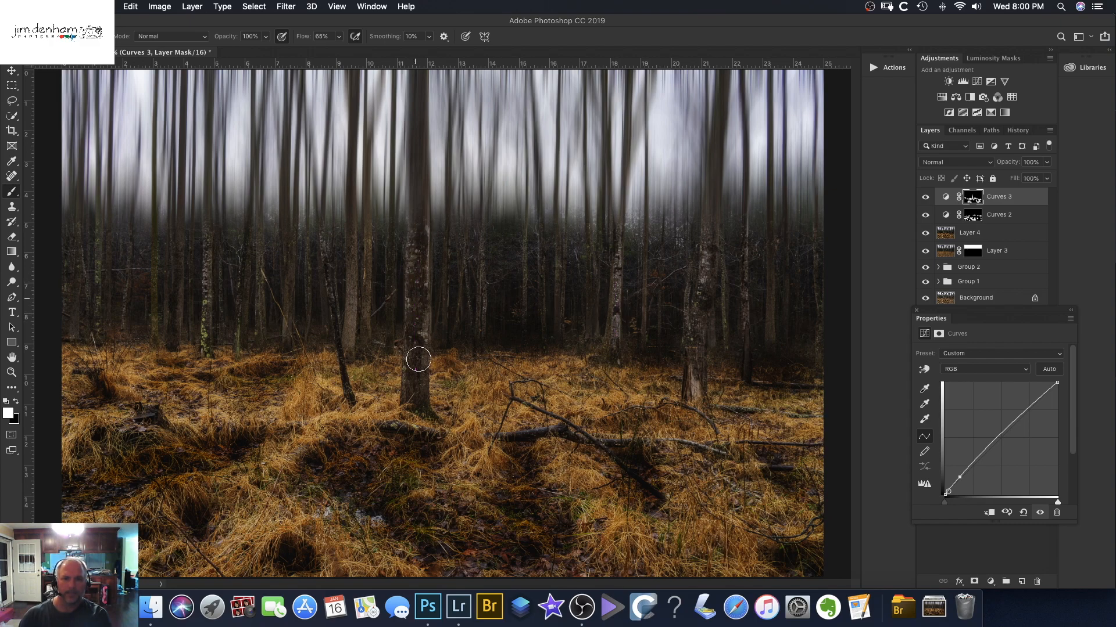
{"action": "mouse_move", "coordinate": [350, 263]}
{"action": "left_mouse_down"}
{"action": "mouse_move", "coordinate": [357, 342]}
{"action": "mouse_move", "coordinate": [357, 330]}
{"action": "left_mouse_up"}
{"action": "left_click_drag", "start_coordinate": [207, 264], "coordinate": [211, 340]}
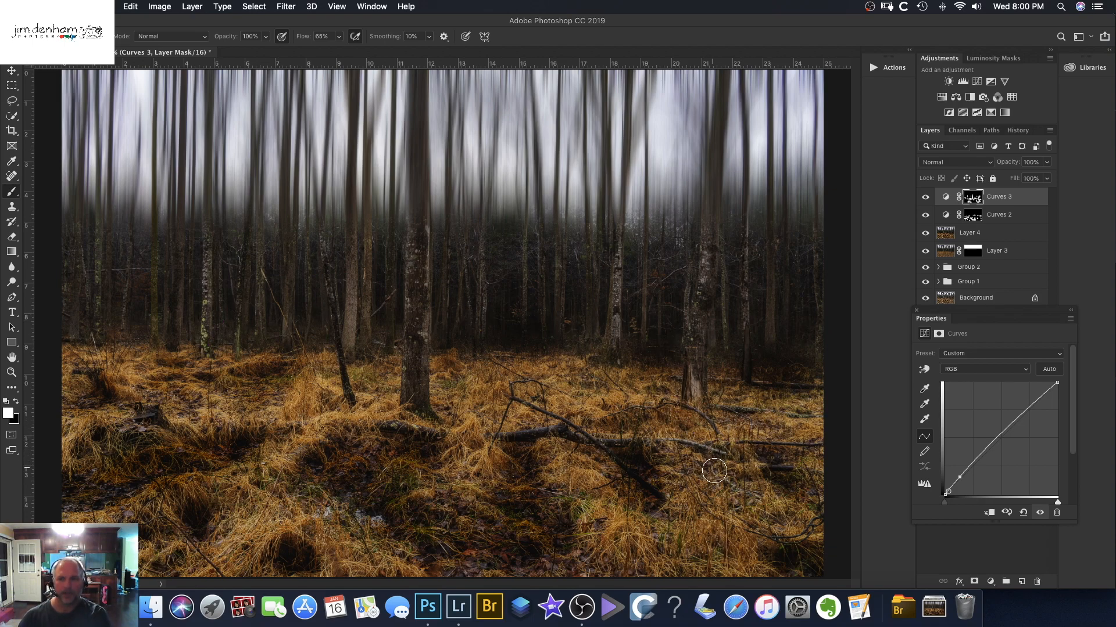
Compare the image with and without the Curves 3 and Curves 2 layers.
{"action": "left_click", "coordinate": [925, 197]}
{"action": "left_click", "coordinate": [925, 197]}
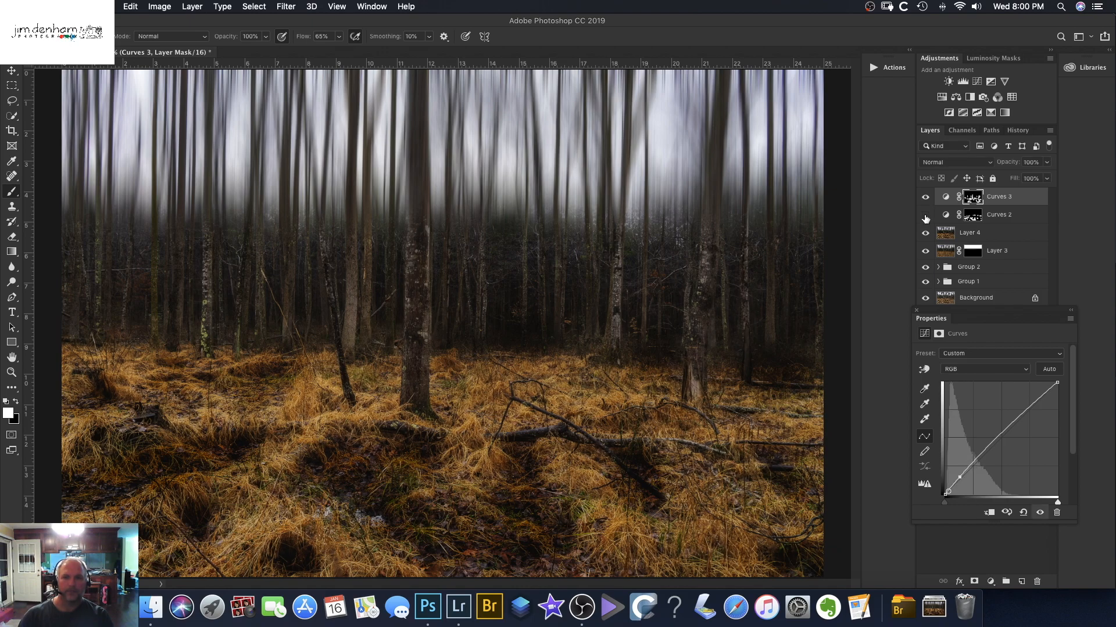
{"action": "left_click", "coordinate": [926, 215]}
{"action": "left_click", "coordinate": [925, 214]}
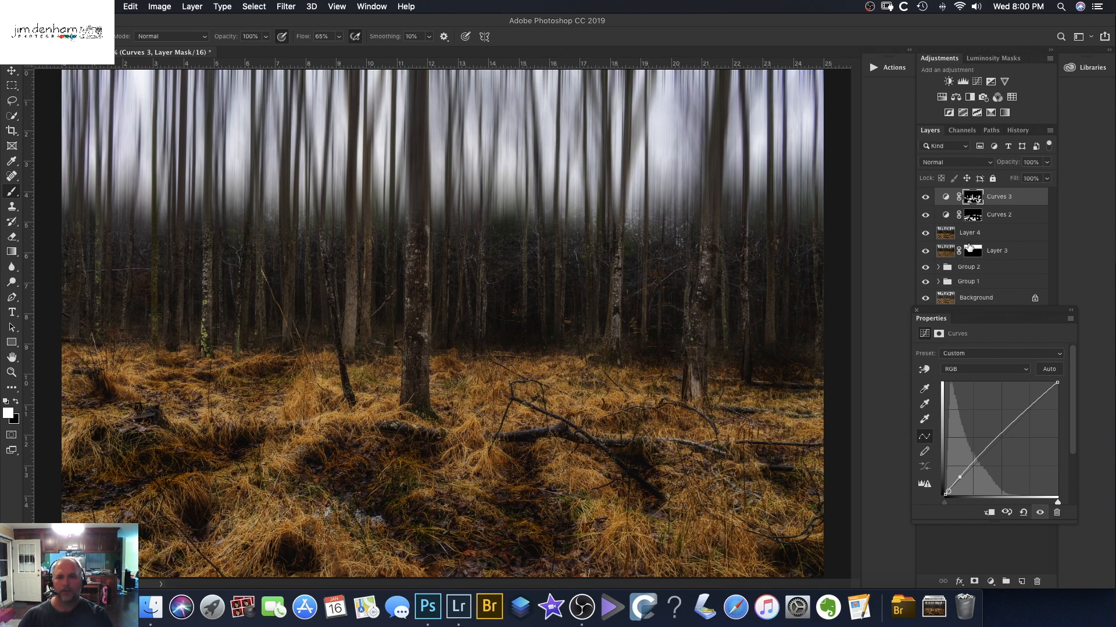
Add a third Curves adjustment layer with the lower midtones raised and the shadows anchored for a gentle overall contrast boost.
{"action": "left_click", "coordinate": [978, 83]}
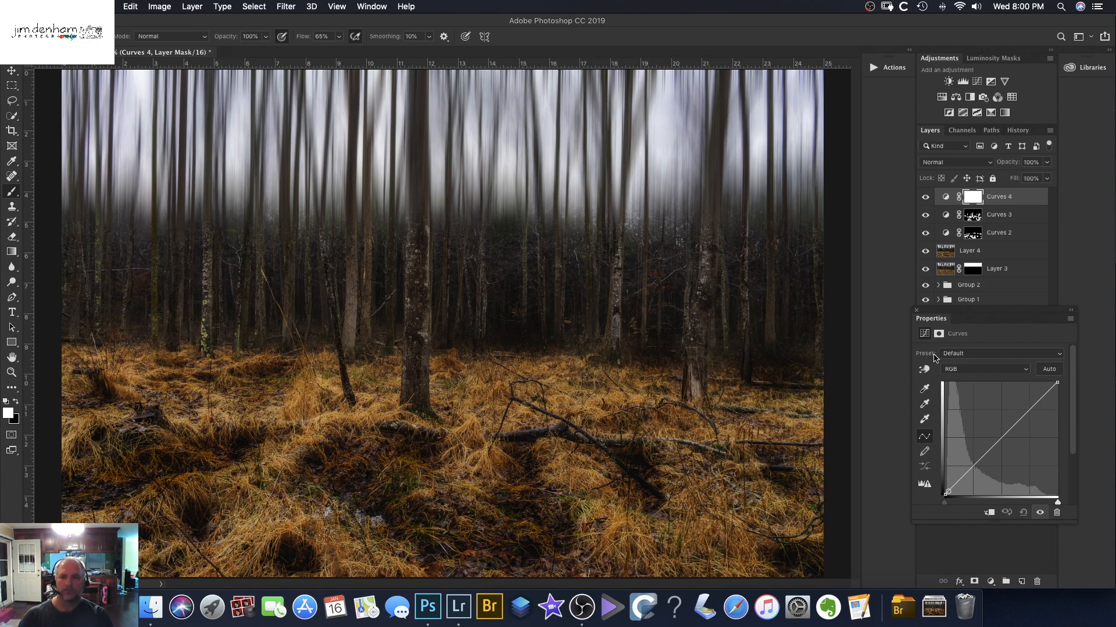
{"action": "left_click", "coordinate": [924, 370]}
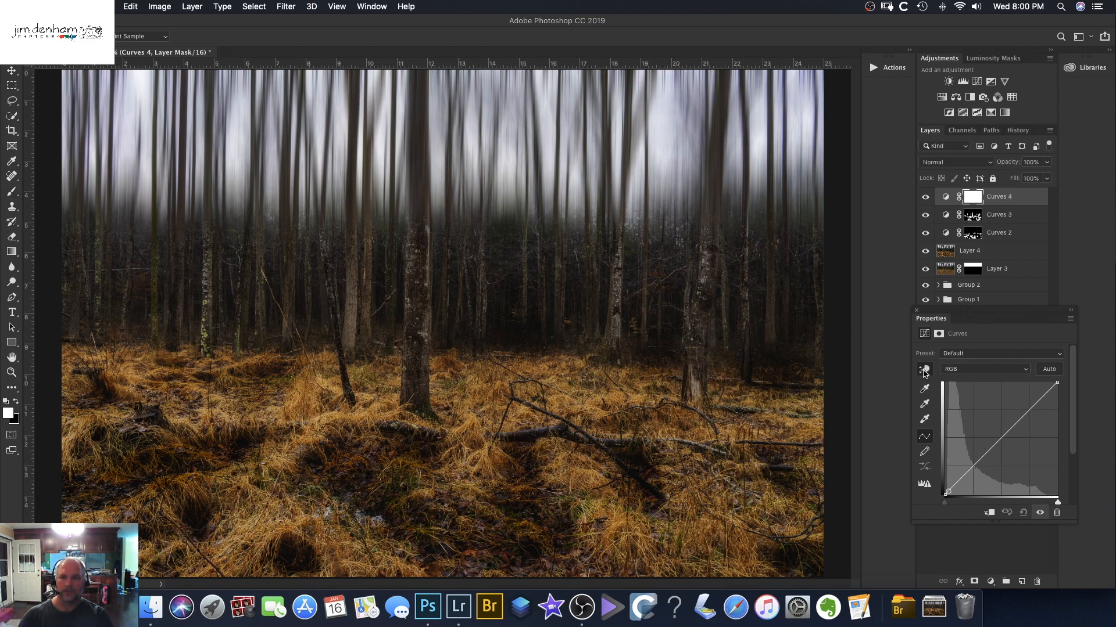
{"action": "left_click", "coordinate": [563, 399]}
{"action": "left_click_drag", "start_coordinate": [563, 400], "coordinate": [563, 398]}
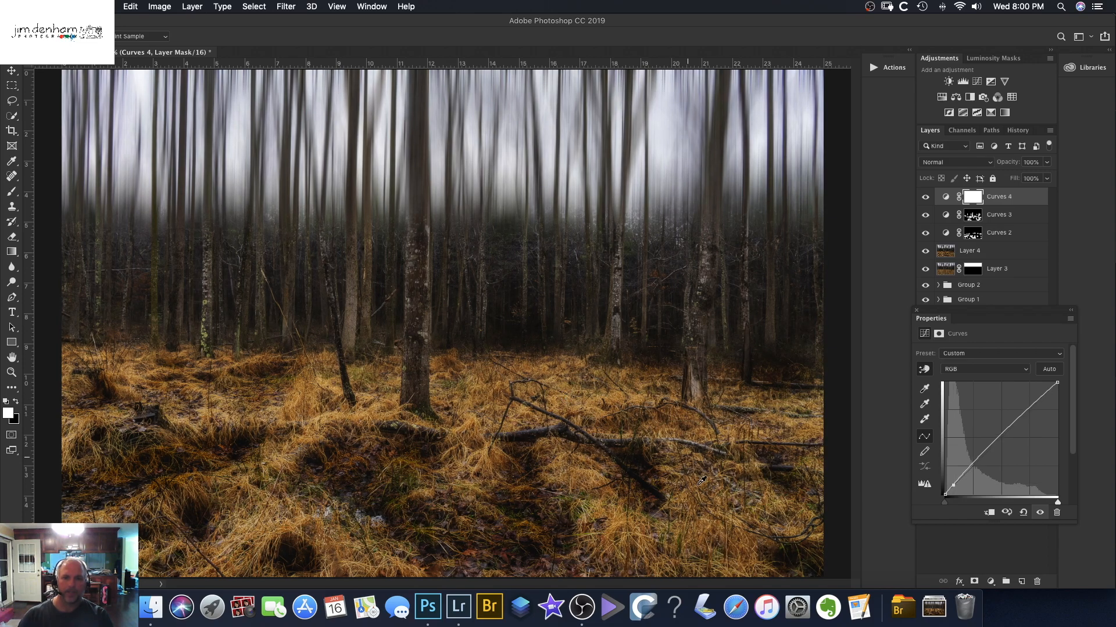
{"action": "left_click", "coordinate": [961, 477]}
{"action": "left_click", "coordinate": [953, 486]}
{"action": "left_click_drag", "start_coordinate": [953, 486], "coordinate": [953, 486]}
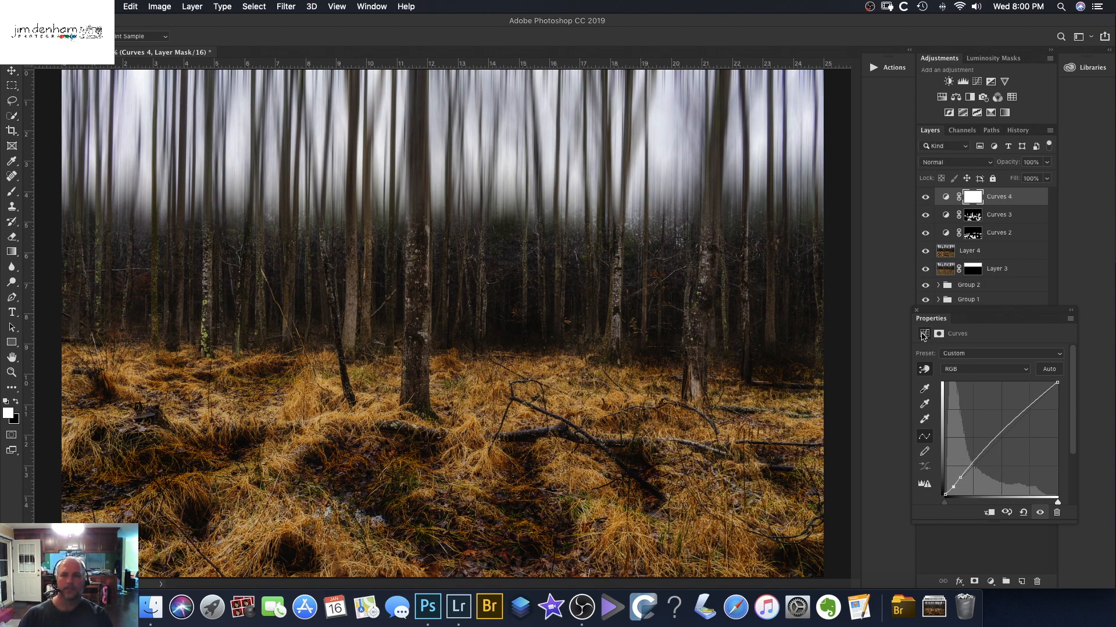
Compare the image with and without the Curves 4 layer, and save the layered photo.
{"action": "left_click", "coordinate": [925, 197]}
{"action": "left_click", "coordinate": [925, 198]}
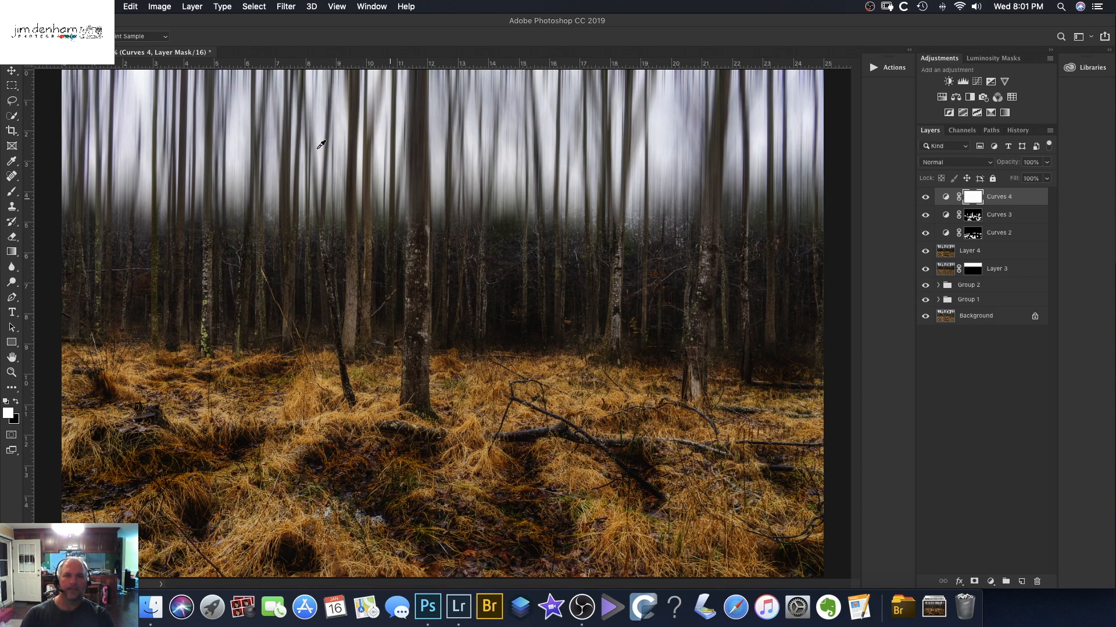
{"action": "left_click", "coordinate": [107, 6]}
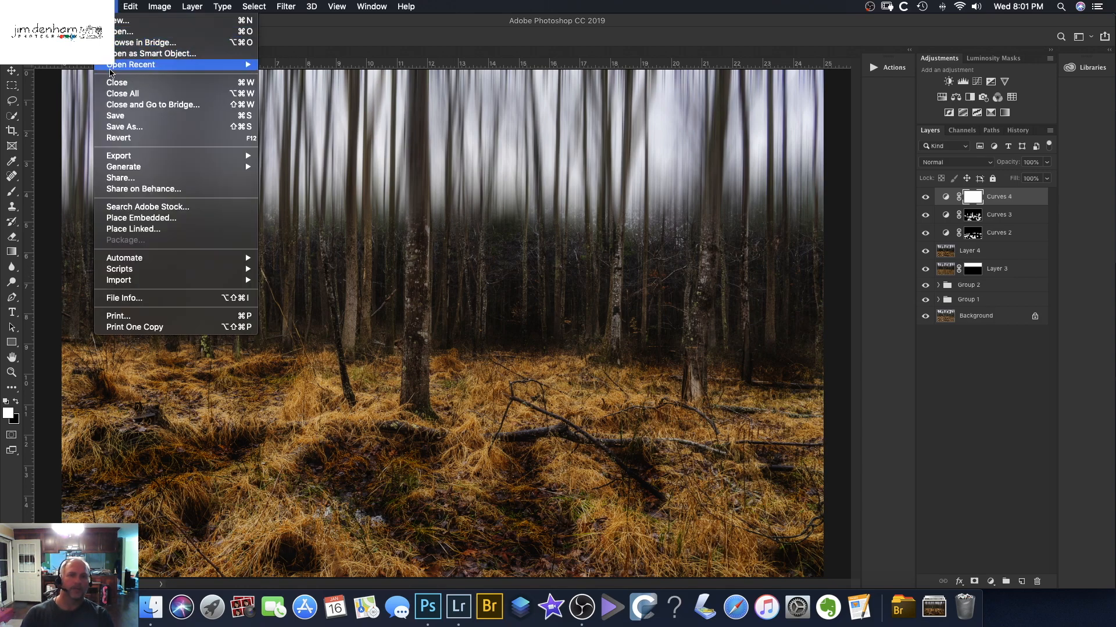
{"action": "left_click", "coordinate": [110, 115]}
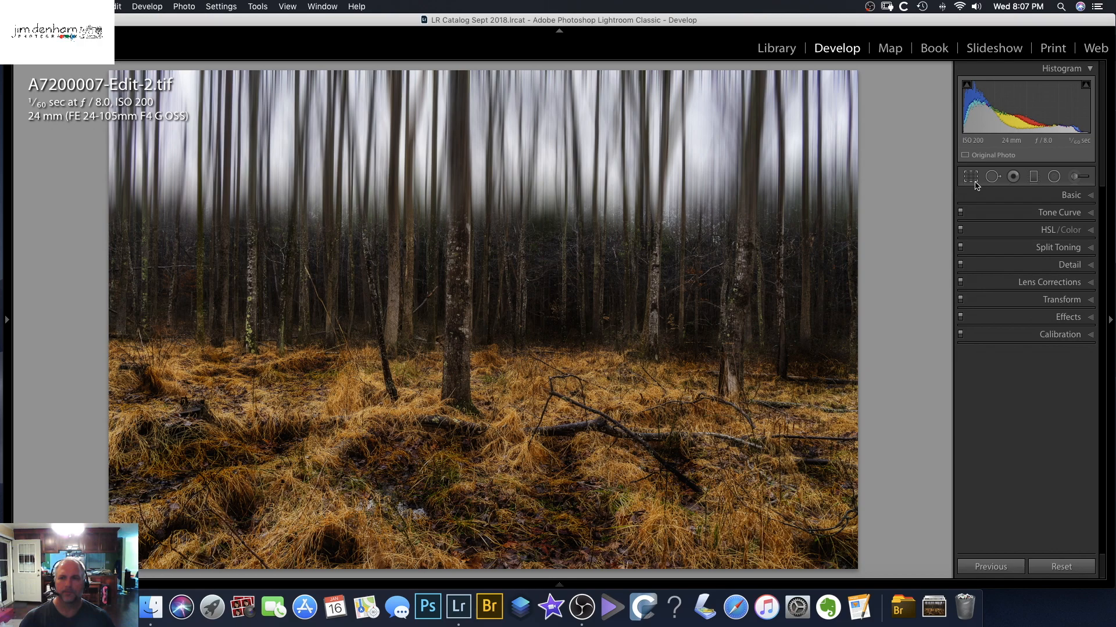
In Lightroom, crop the photo tighter at its original aspect ratio and straighten it to an angle of -0.70.
{"action": "left_click", "coordinate": [972, 177]}
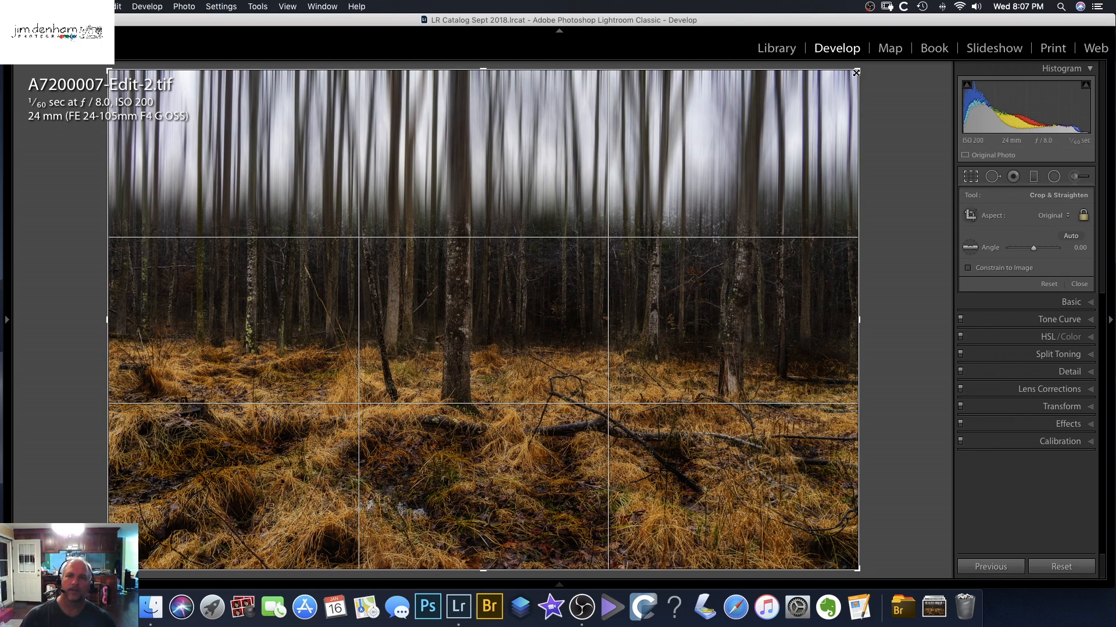
{"action": "left_click_drag", "start_coordinate": [856, 72], "coordinate": [831, 96]}
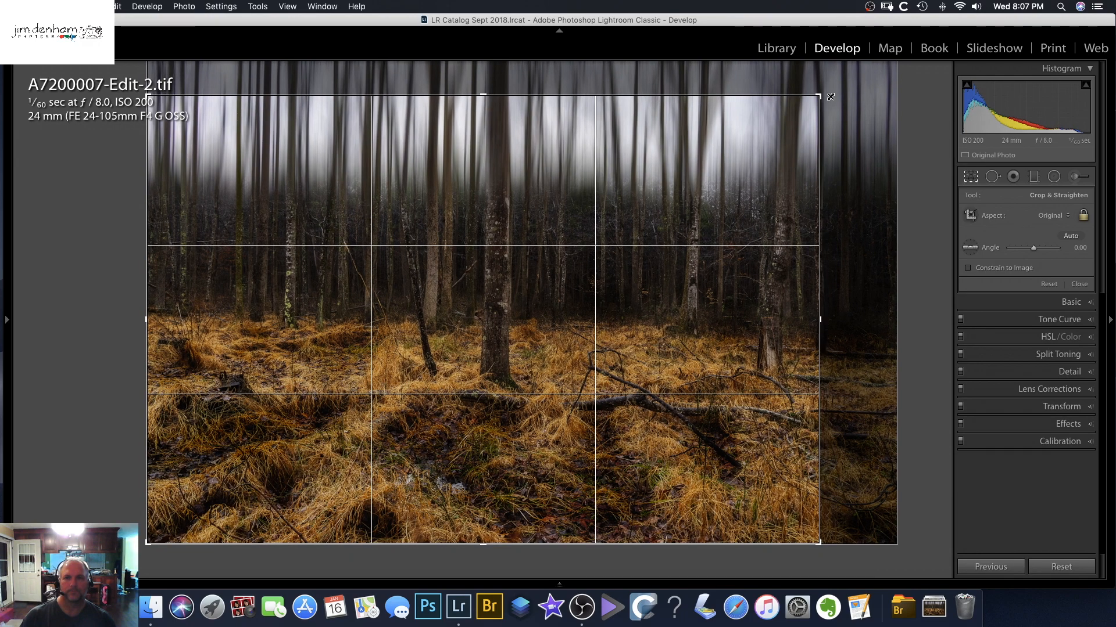
{"action": "left_click_drag", "start_coordinate": [680, 167], "coordinate": [663, 170]}
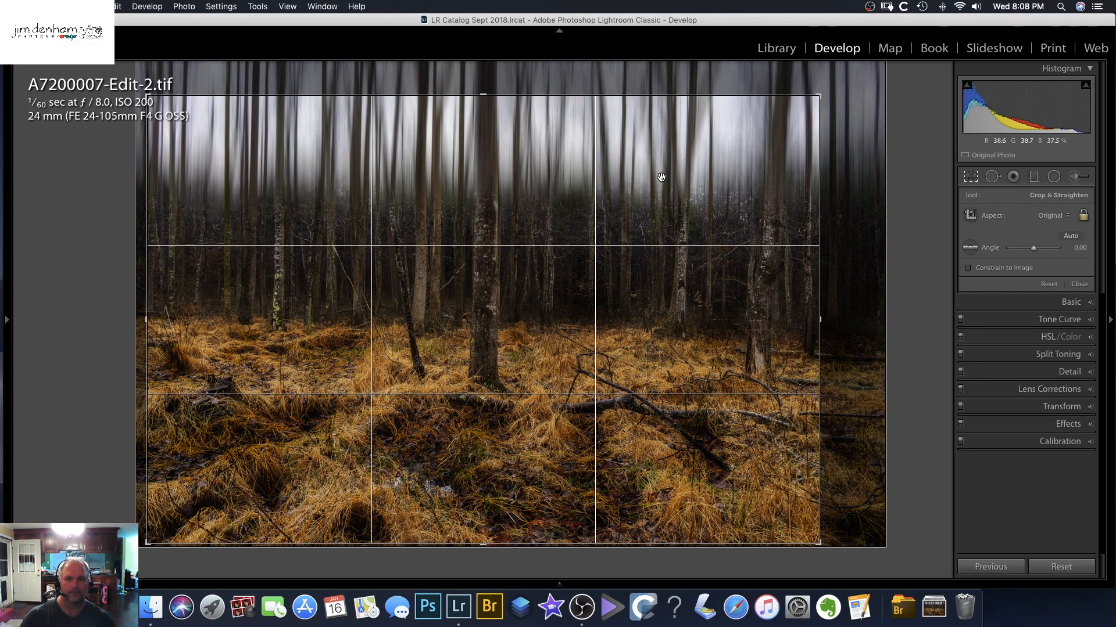
{"action": "left_click_drag", "start_coordinate": [660, 167], "coordinate": [681, 177]}
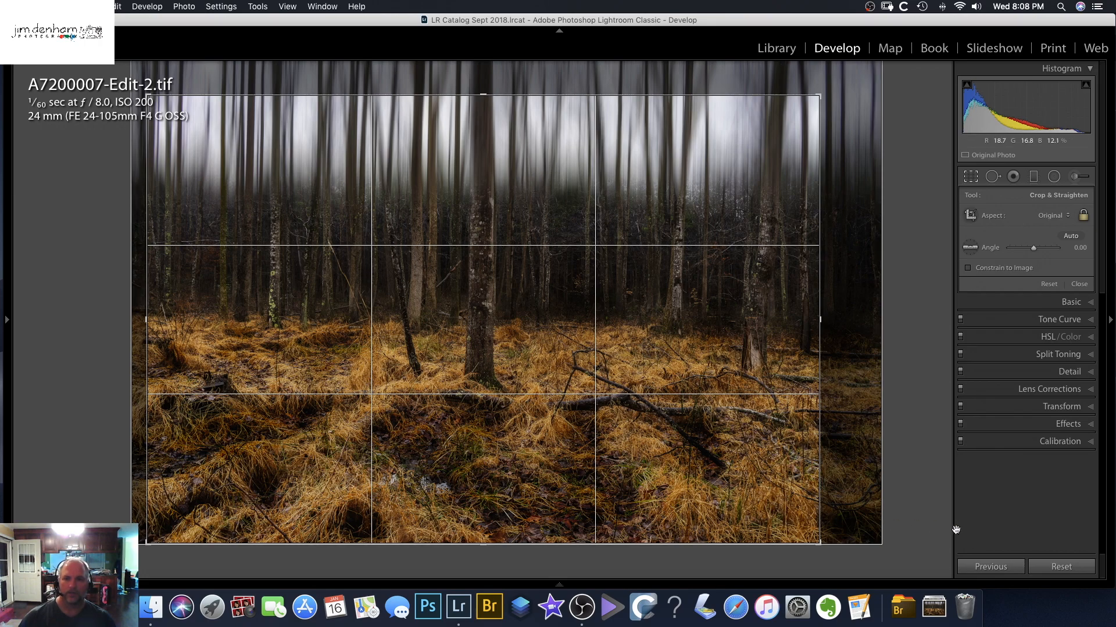
{"action": "left_click_drag", "start_coordinate": [895, 549], "coordinate": [896, 541]}
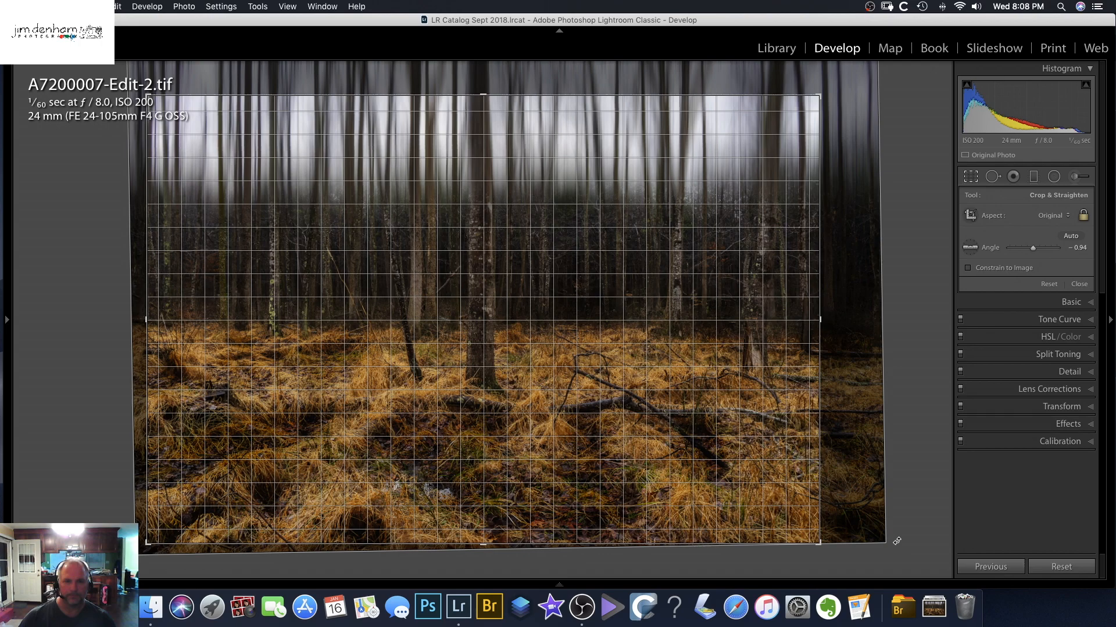
{"action": "left_click_drag", "start_coordinate": [896, 541], "coordinate": [895, 538]}
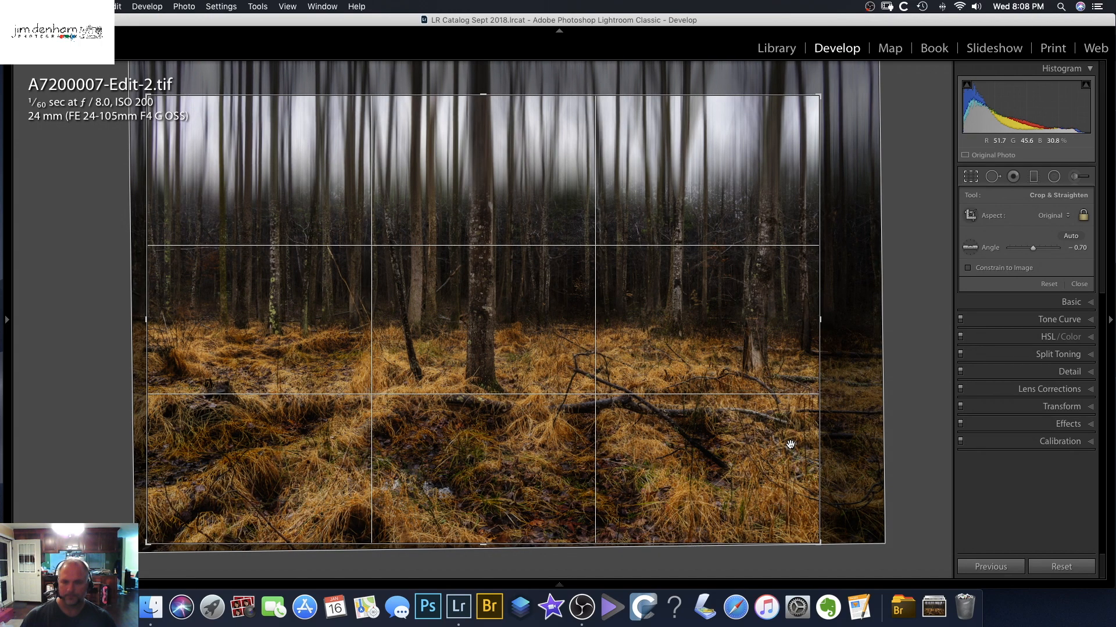
{"action": "key", "text": "Return"}
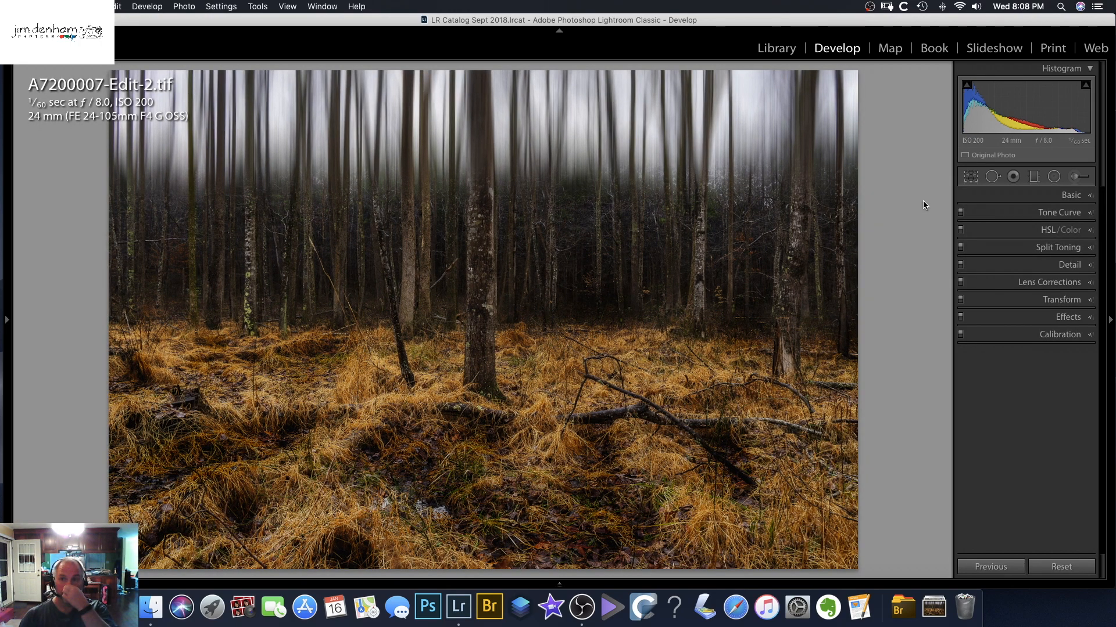
Set the basic adjustments to Contrast +11, Vibrance +5 and Saturation -9.
{"action": "left_click", "coordinate": [1050, 197]}
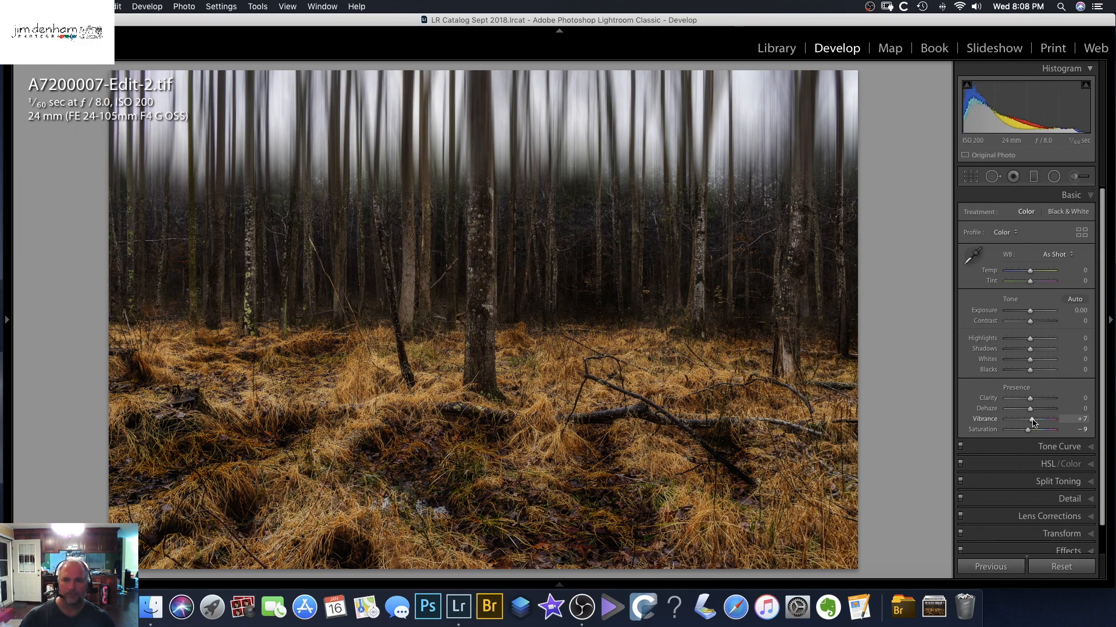
{"action": "left_click_drag", "start_coordinate": [1033, 422], "coordinate": [1031, 422]}
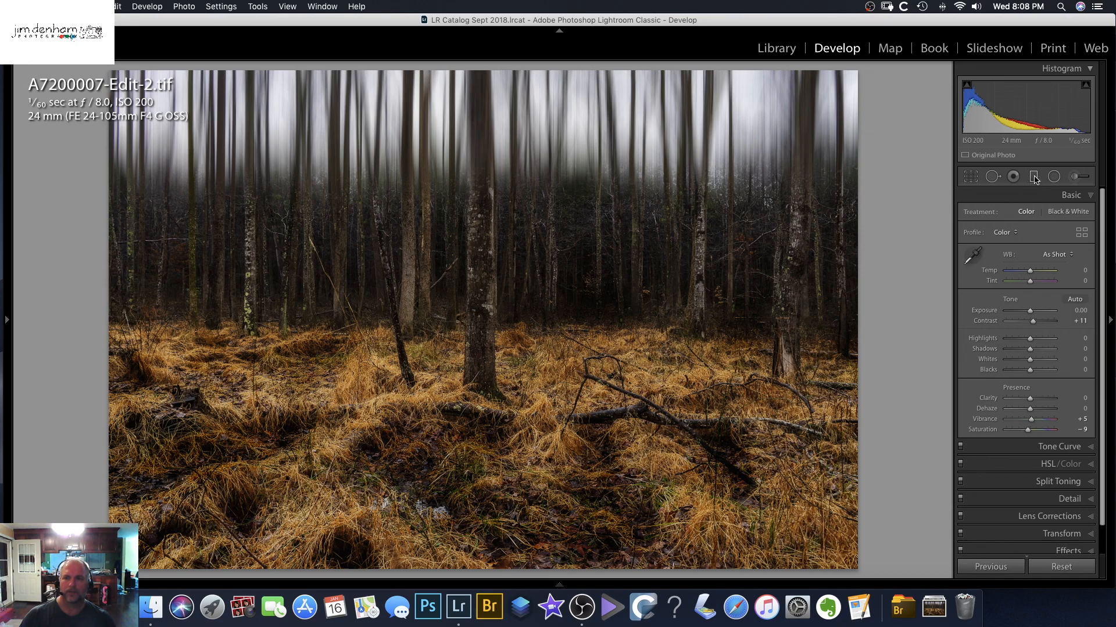
Sharpen the photo with Amount 60, Radius 1.6, Detail 41 and Masking 83.
{"action": "left_click", "coordinate": [1072, 498]}
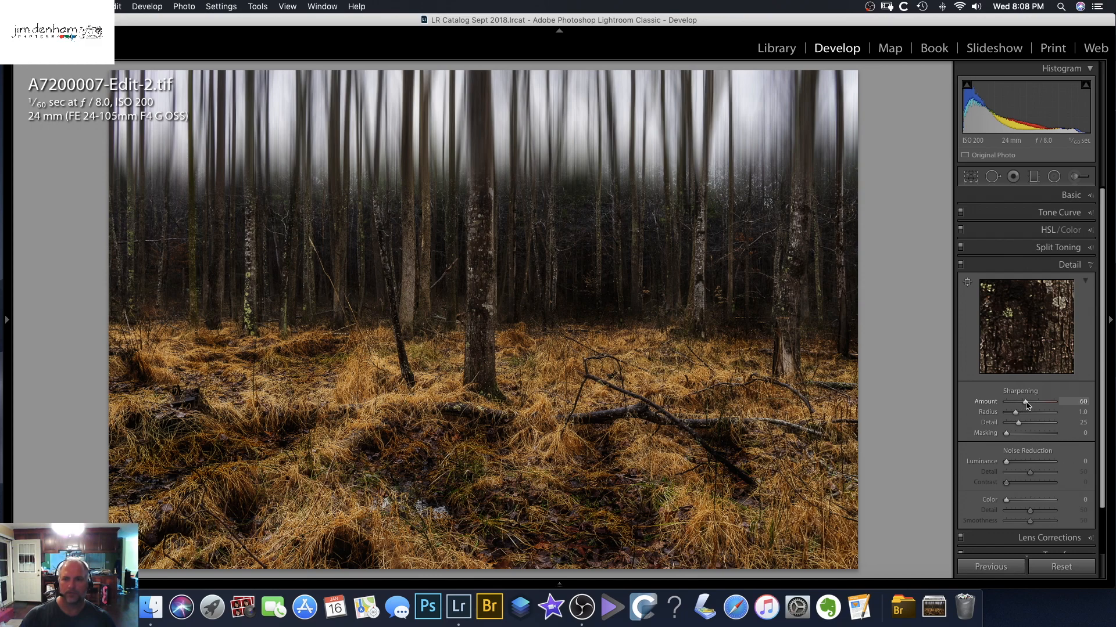
{"action": "left_click_drag", "start_coordinate": [1015, 413], "coordinate": [1026, 425]}
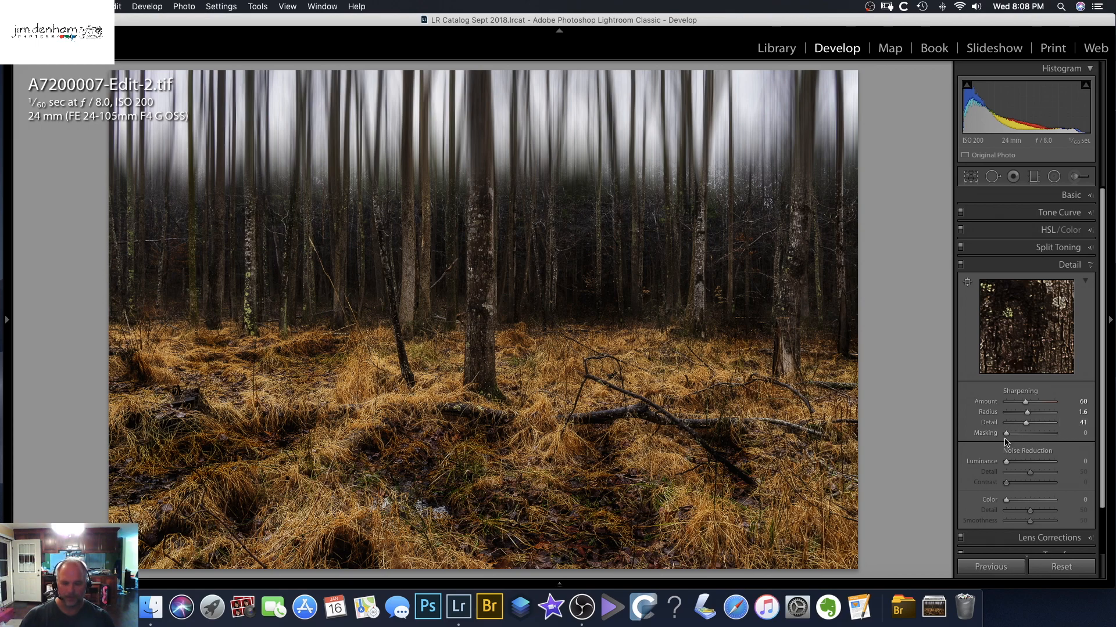
{"action": "left_click_drag", "start_coordinate": [1007, 434], "coordinate": [1047, 437]}
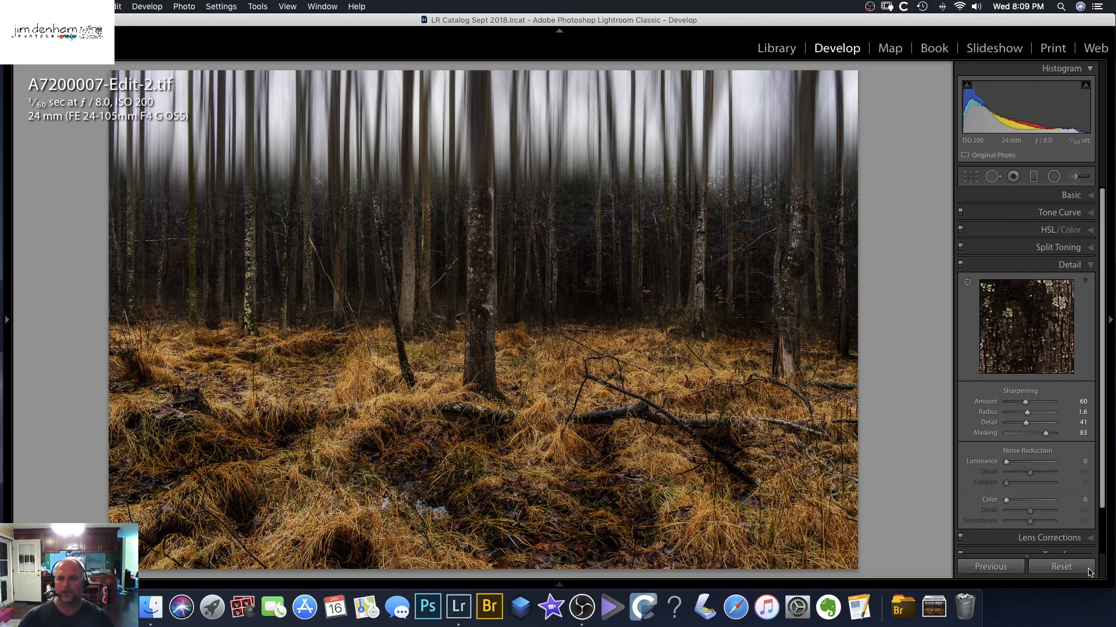
Add a Highlight Priority post-crop vignette with Amount -26, Midpoint 42, Roundness -22 and Feather 57.
{"action": "scroll", "coordinate": [1100, 481], "scroll_direction": "down", "scroll_amount": 5}
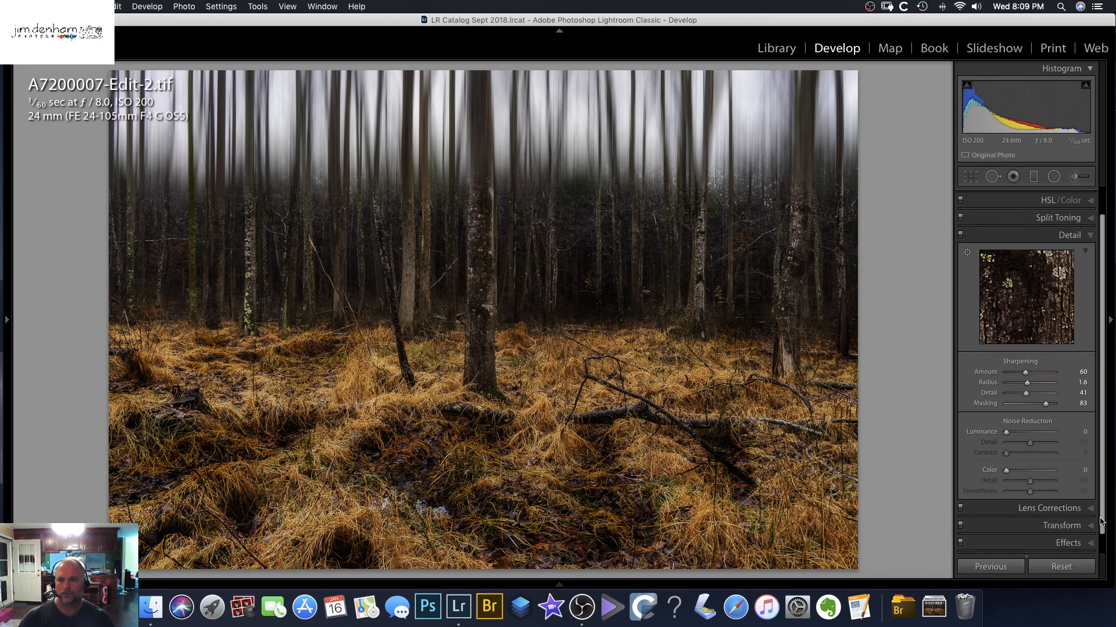
{"action": "left_click", "coordinate": [1067, 521]}
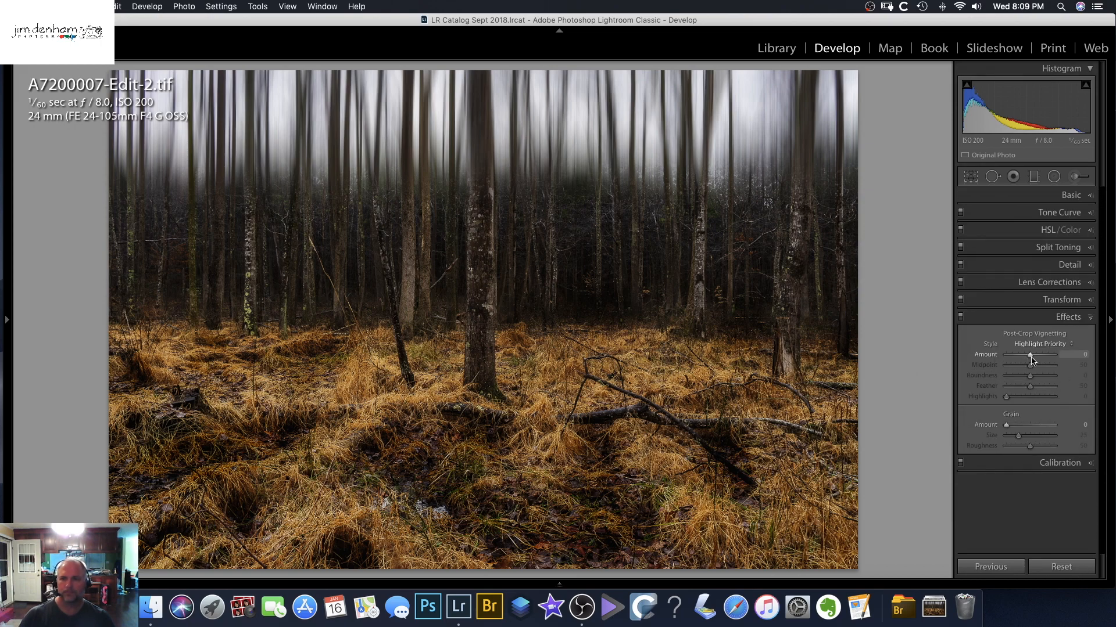
{"action": "left_click_drag", "start_coordinate": [1030, 356], "coordinate": [1025, 370]}
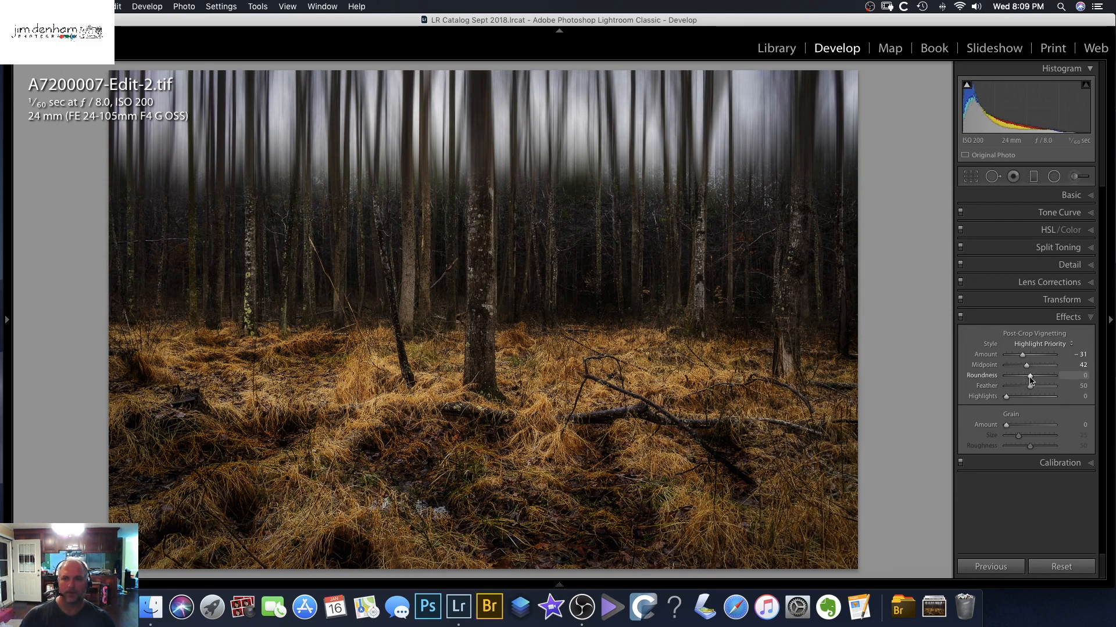
{"action": "left_click_drag", "start_coordinate": [1025, 377], "coordinate": [1034, 386]}
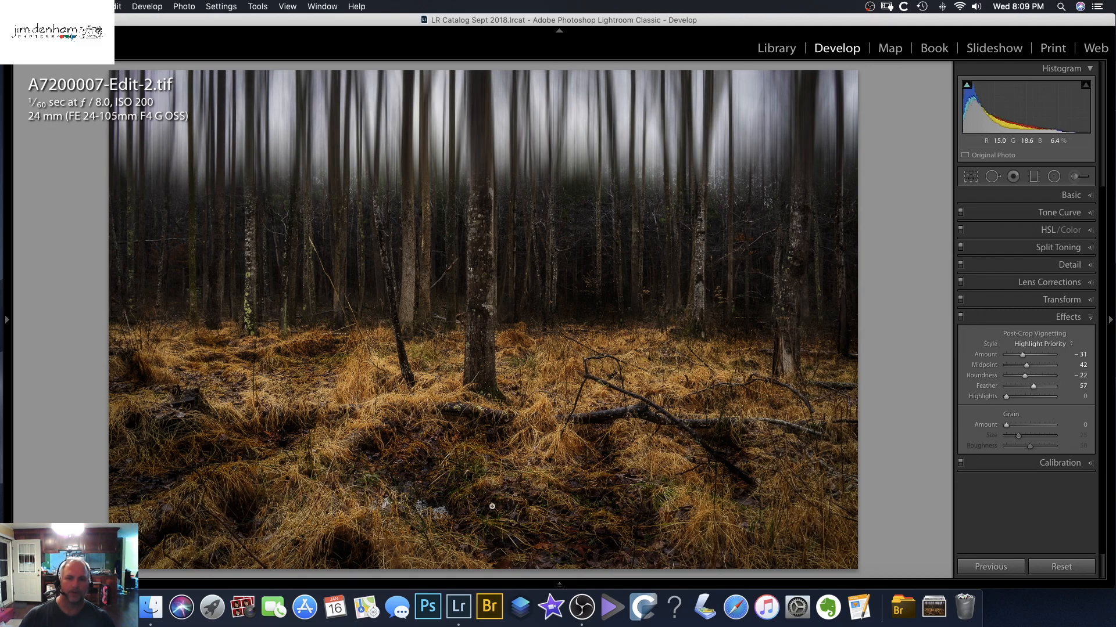
{"action": "left_click_drag", "start_coordinate": [1024, 356], "coordinate": [1025, 357]}
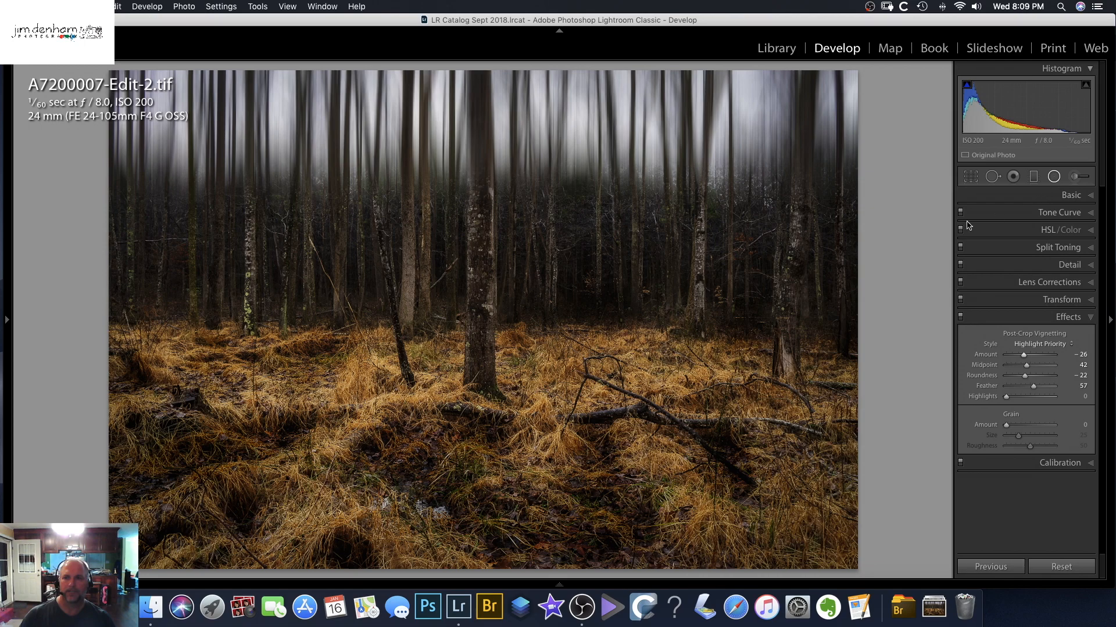
Add a wide, inverted radial filter centred on the main tree trunk, with Exposure 0.38 and Feather 50.
{"action": "key", "text": "shift+m"}
{"action": "left_click_drag", "start_coordinate": [480, 286], "coordinate": [628, 342]}
{"action": "left_click_drag", "start_coordinate": [768, 358], "coordinate": [879, 391]}
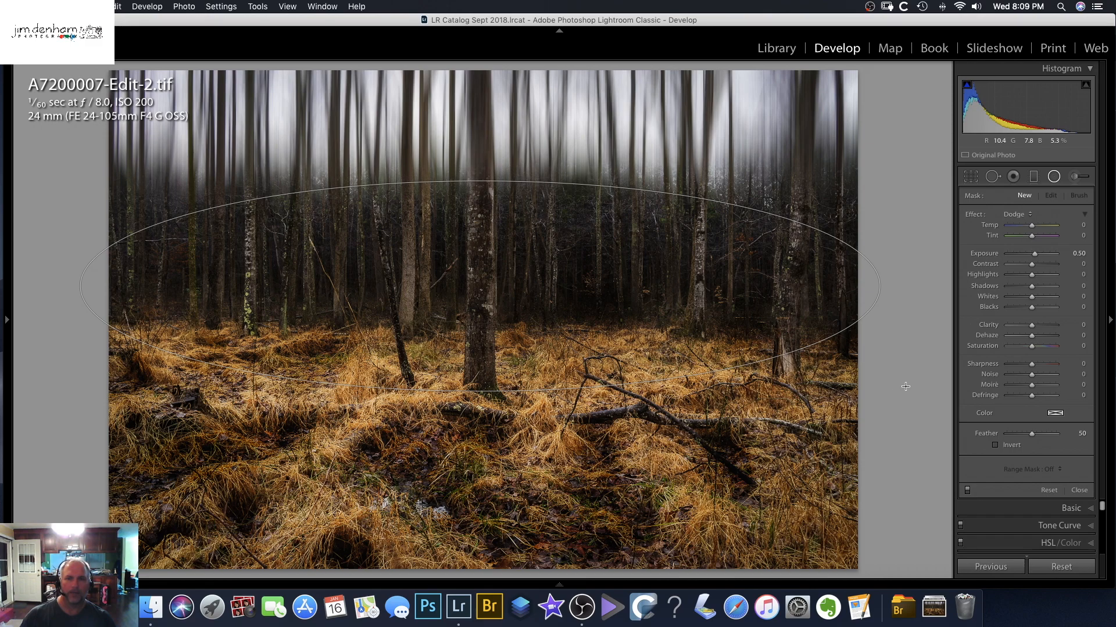
{"action": "left_click", "coordinate": [995, 445]}
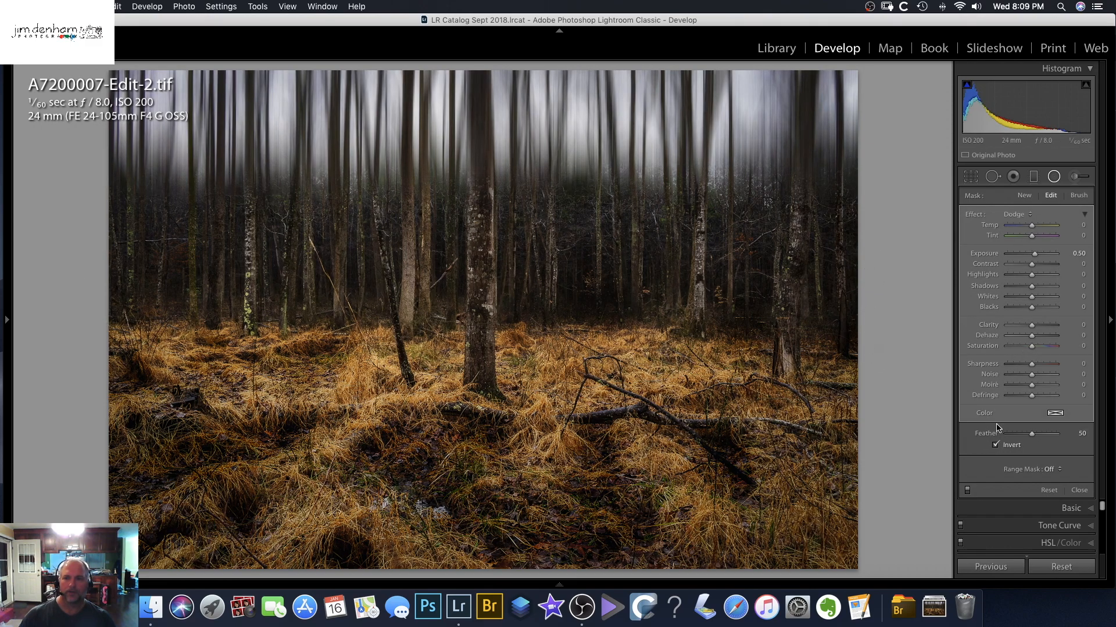
{"action": "double_click", "coordinate": [1033, 254]}
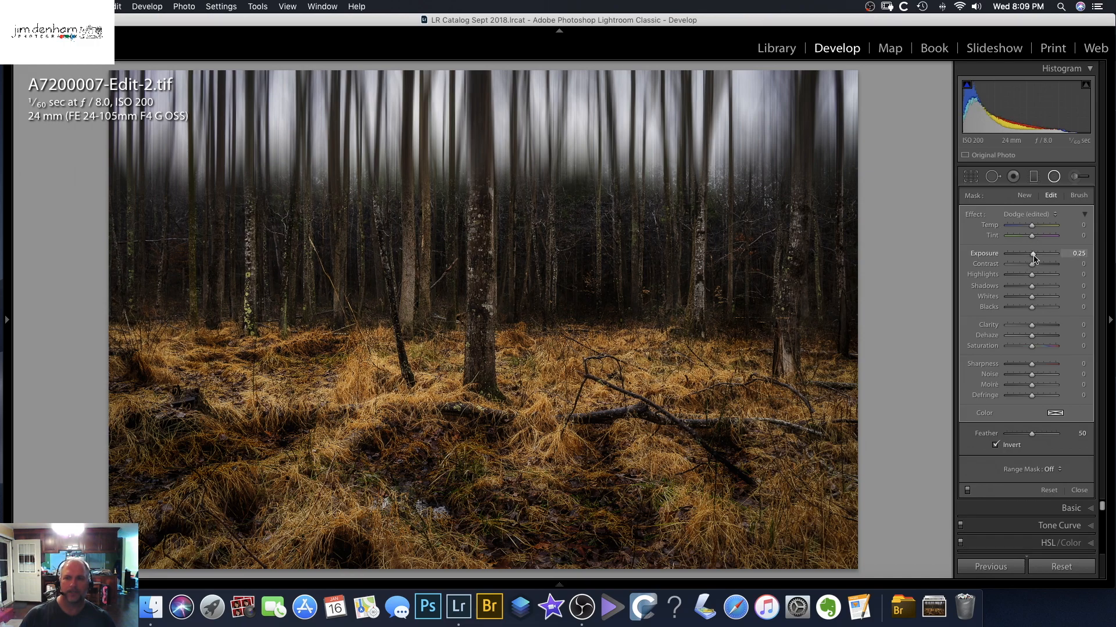
{"action": "left_click_drag", "start_coordinate": [1031, 258], "coordinate": [1030, 258]}
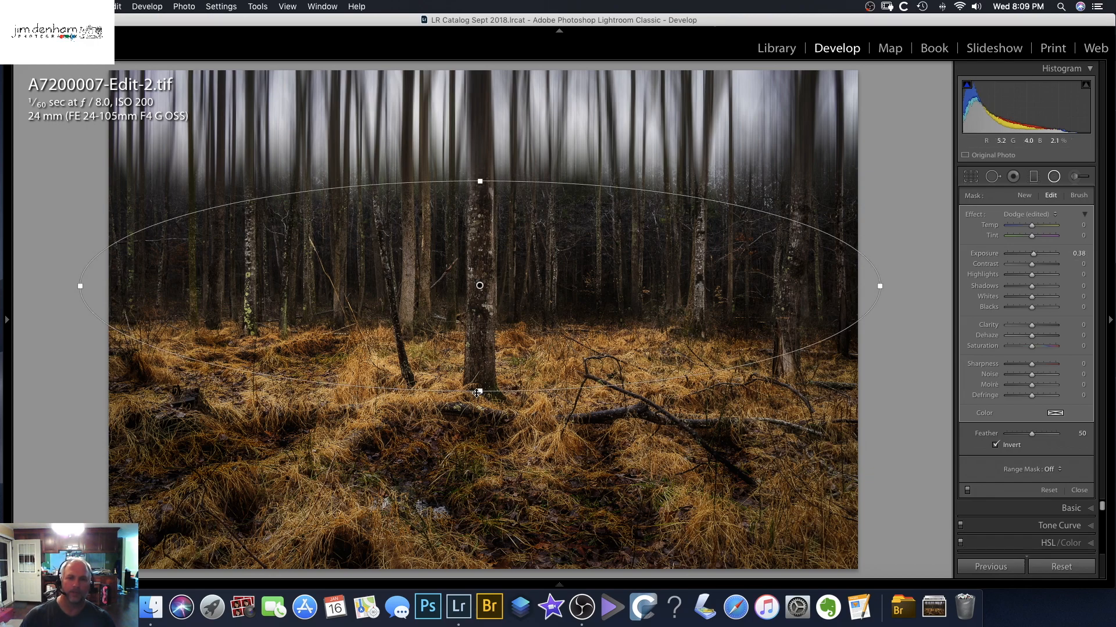
Make the radial filter's ellipse taller and move it down over the foreground grass, then close the filter.
{"action": "left_click_drag", "start_coordinate": [477, 392], "coordinate": [474, 450]}
{"action": "left_click_drag", "start_coordinate": [477, 314], "coordinate": [480, 328]}
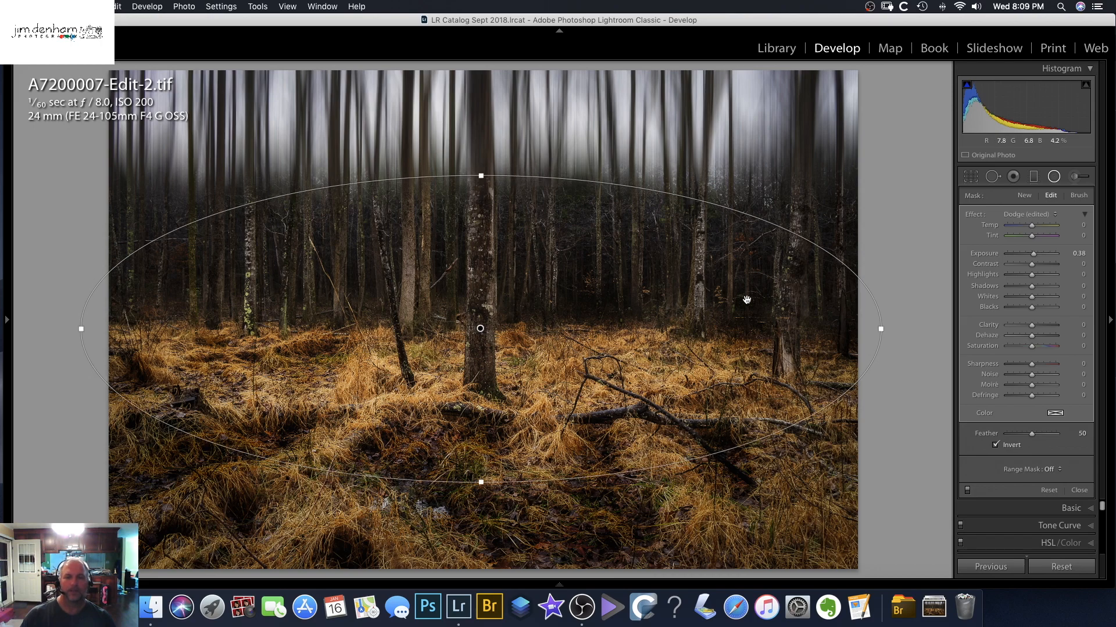
{"action": "left_click", "coordinate": [1053, 177]}
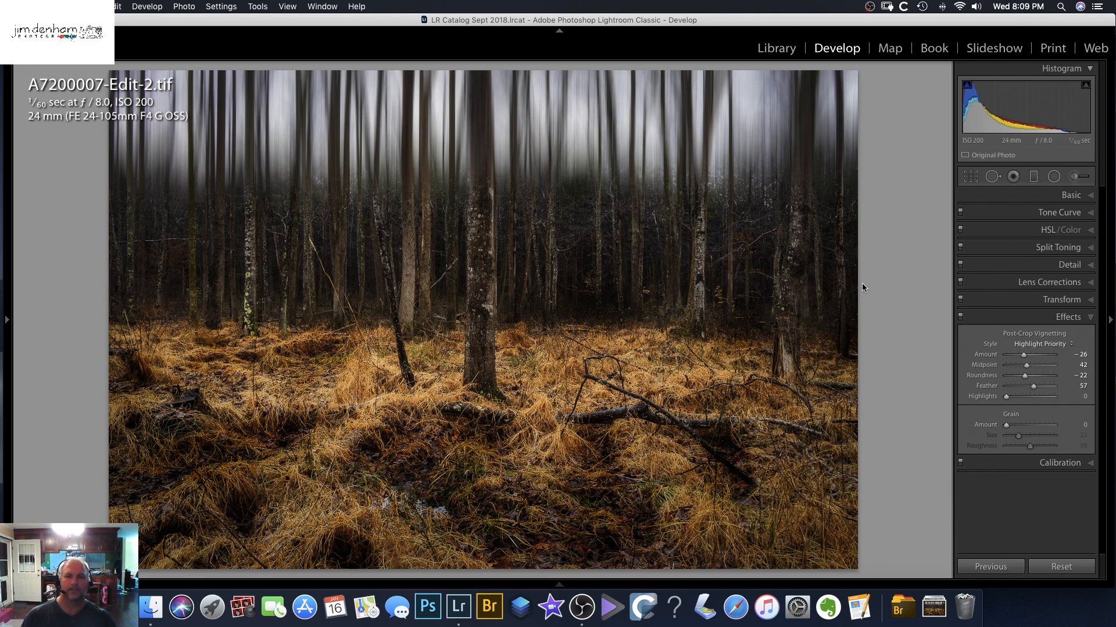
Compare the finished photo with the earlier edit A7200007-Edit.tif and return to A7200007-Edit-2.tif.
{"action": "key", "text": "Left"}
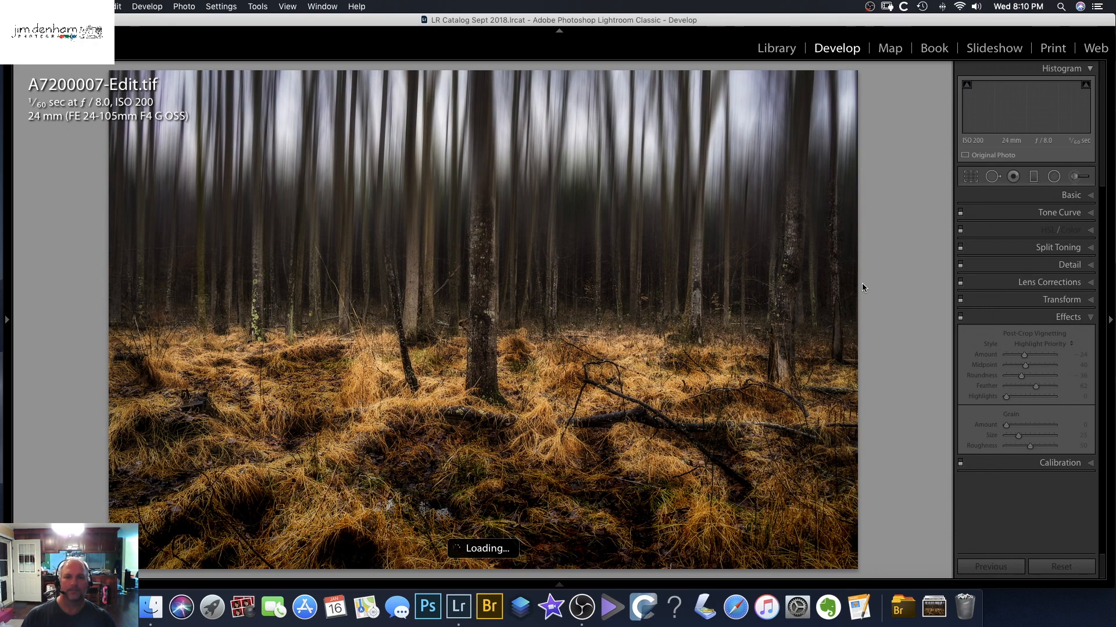
{"action": "key", "text": "Right"}
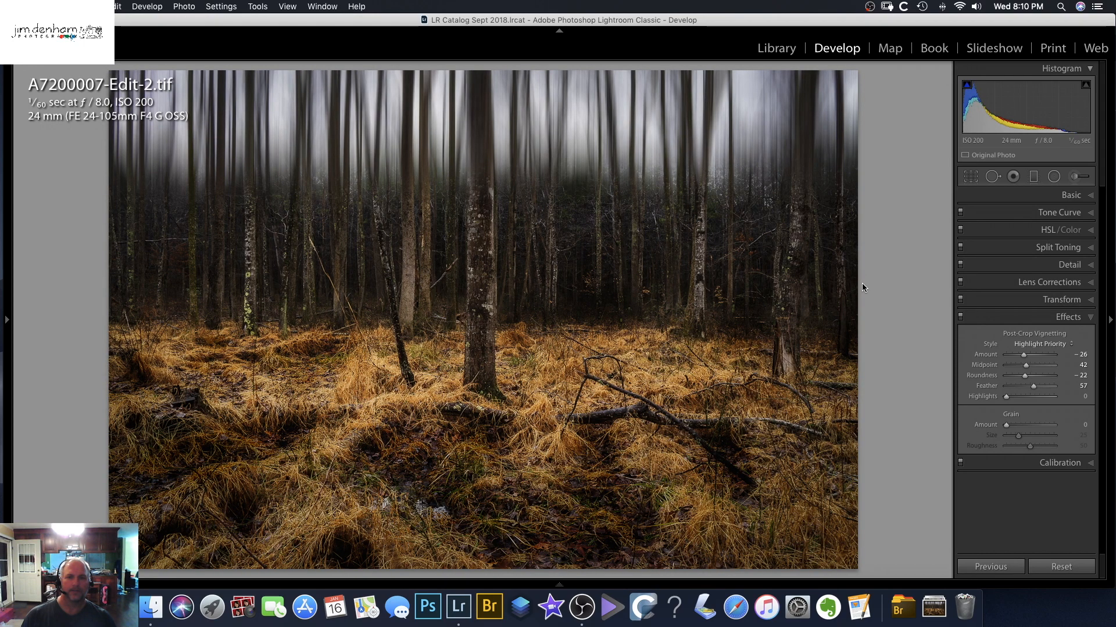